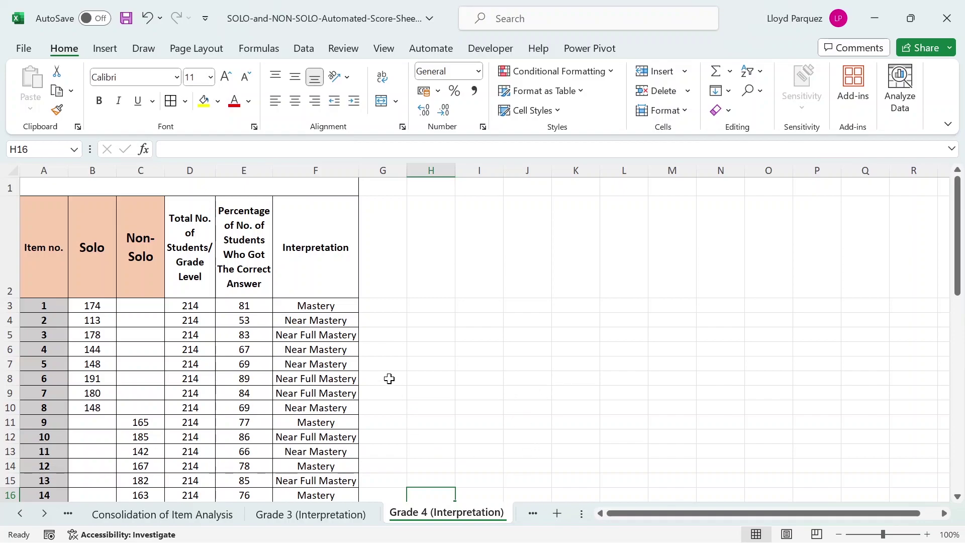
# Step: Inspect the mastery interpretations and their formulas for items 1 to 4 on the Grade 4 (Interpretation) sheet
pyautogui.scroll(-1, 389, 378)
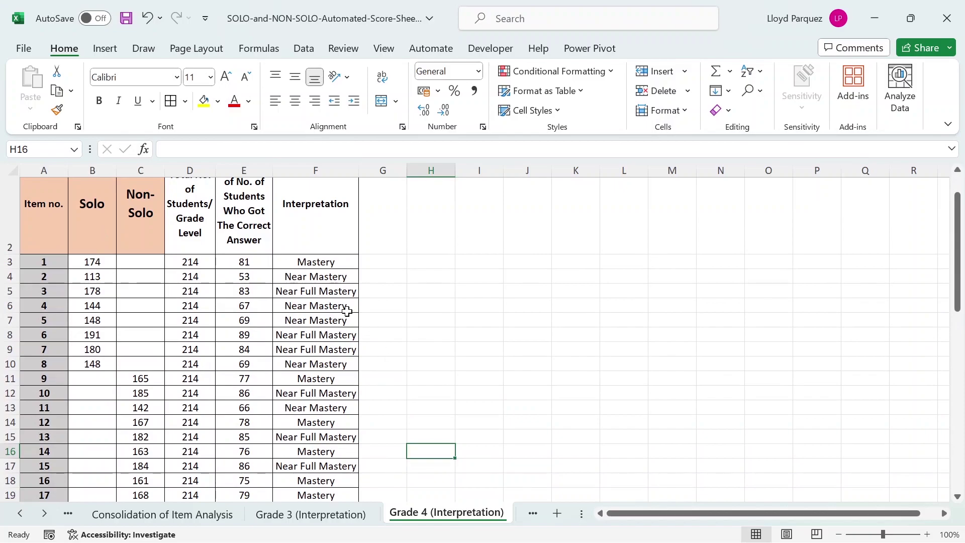
pyautogui.click(310, 259)
pyautogui.click(38, 263)
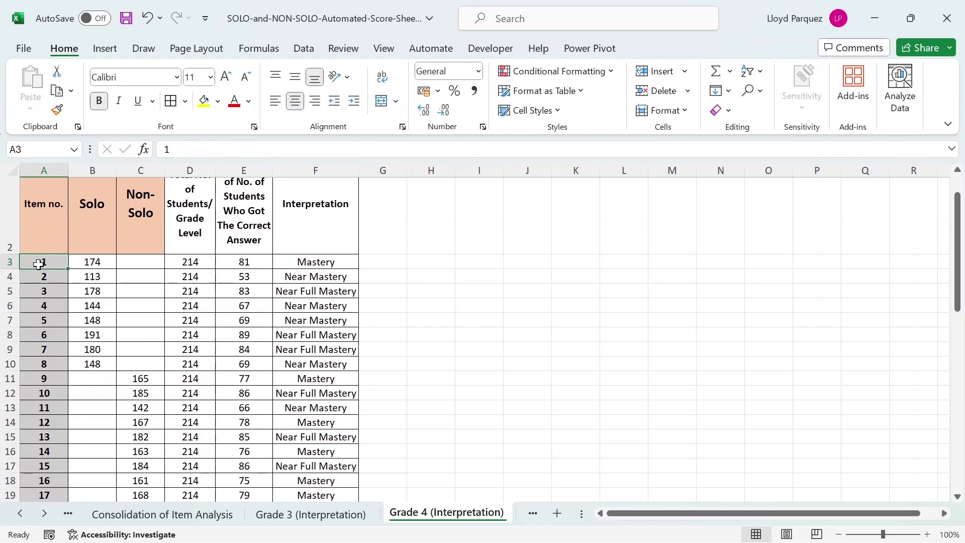
pyautogui.click(343, 262)
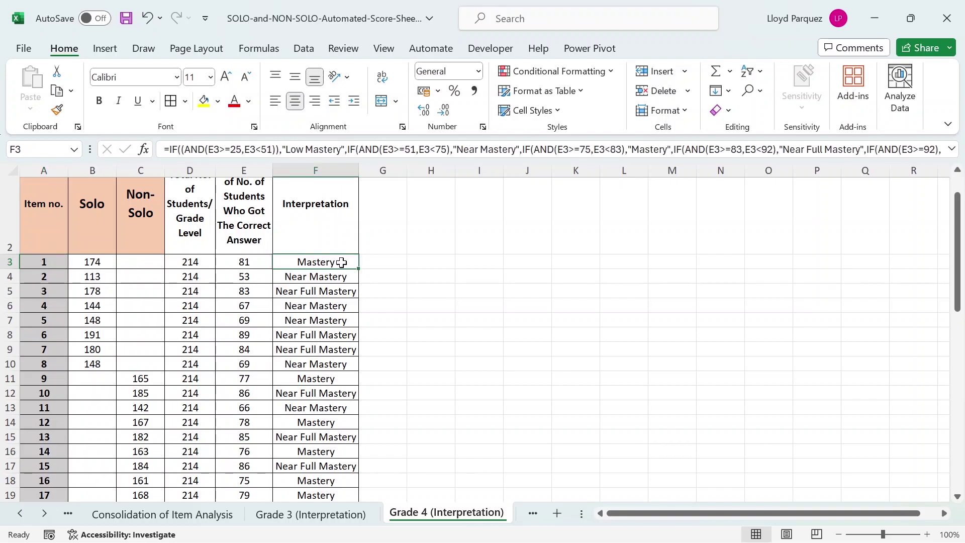
pyautogui.click(51, 275)
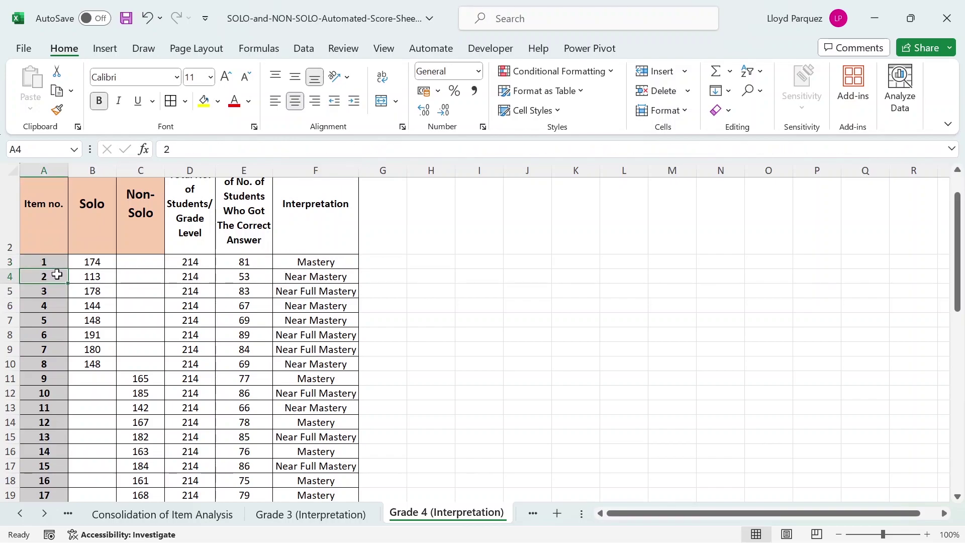
pyautogui.click(308, 278)
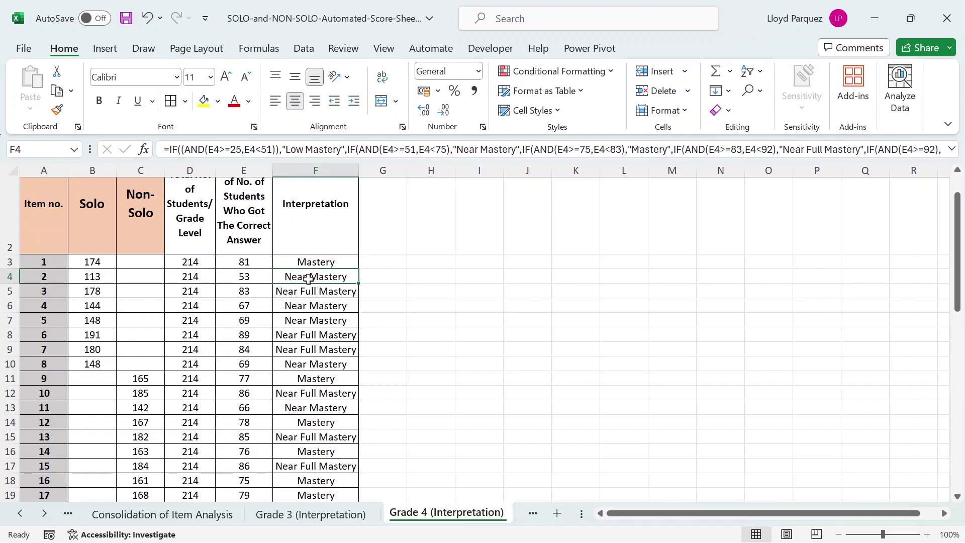
pyautogui.click(58, 305)
pyautogui.click(55, 293)
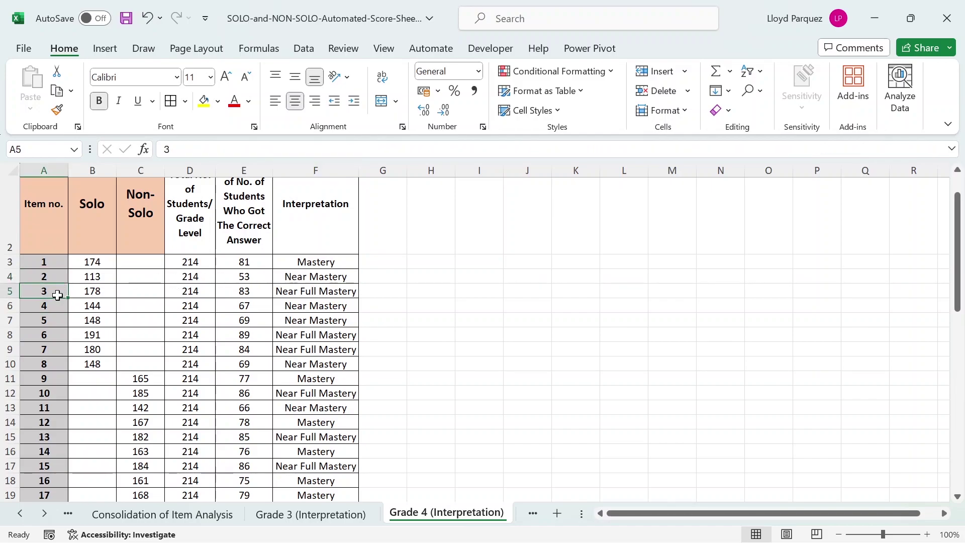
pyautogui.click(314, 308)
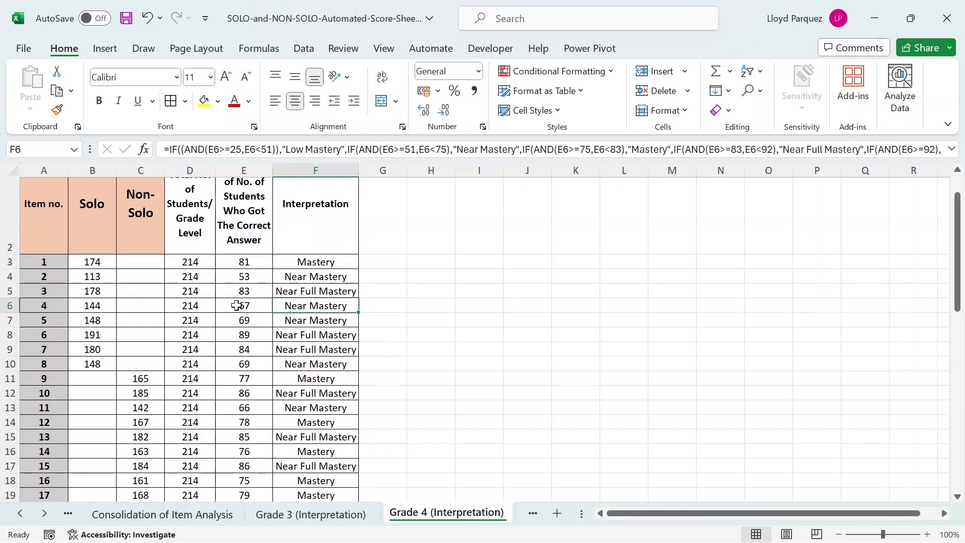
# Step: Review the per-section item counts and totals on the Consolidation of Item Analysis sheet
pyautogui.click(199, 515)
pyautogui.scroll(-2, 296, 395)
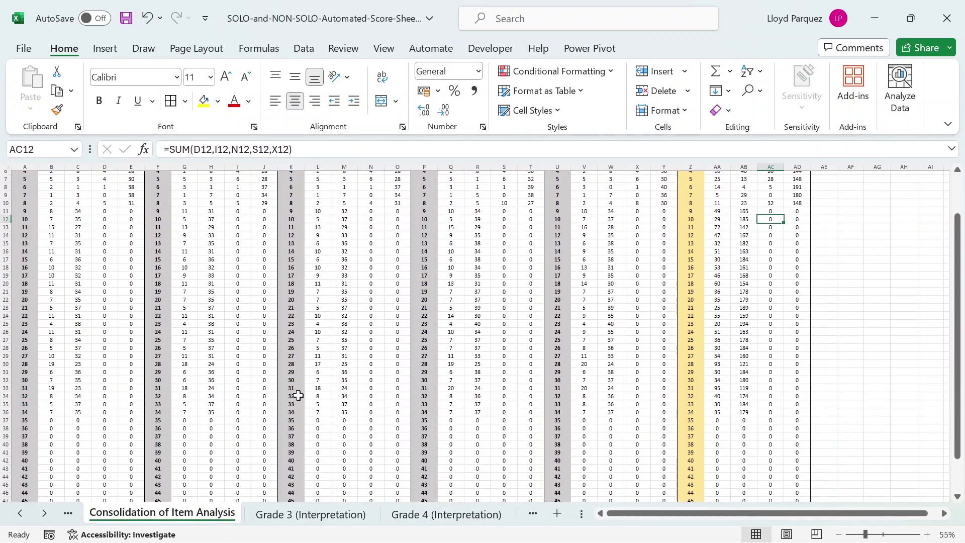
pyautogui.scroll(2, 298, 394)
pyautogui.scroll(-1, 299, 395)
pyautogui.scroll(1, 298, 395)
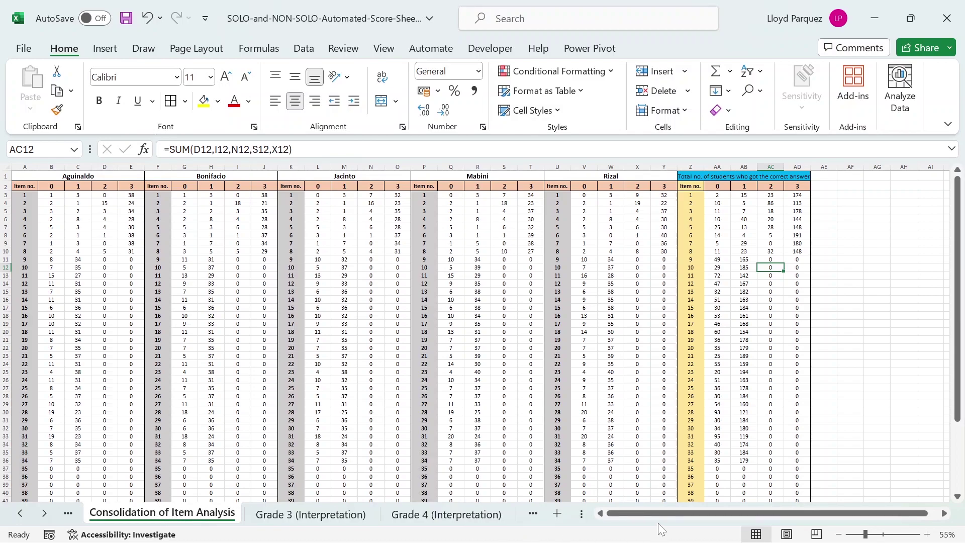
# Step: Examine the "No. of Students who got" table and its total and count formulas on the Subject sheet
pyautogui.click(67, 513)
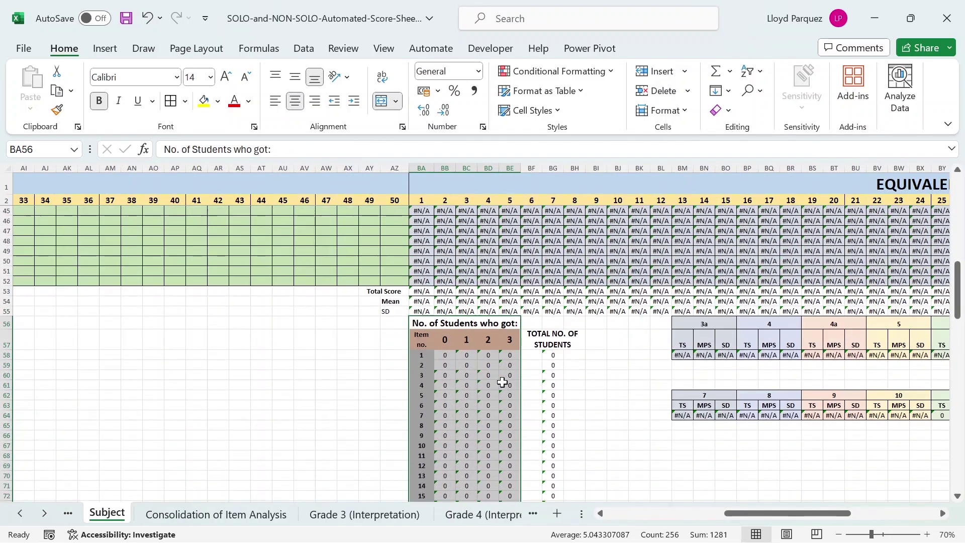
pyautogui.scroll(5, 453, 332)
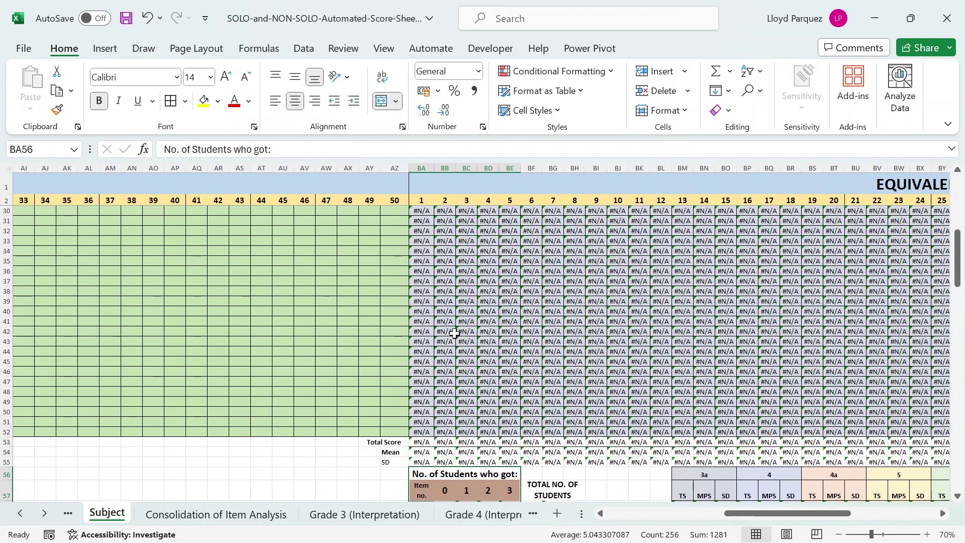
pyautogui.scroll(-9, 455, 333)
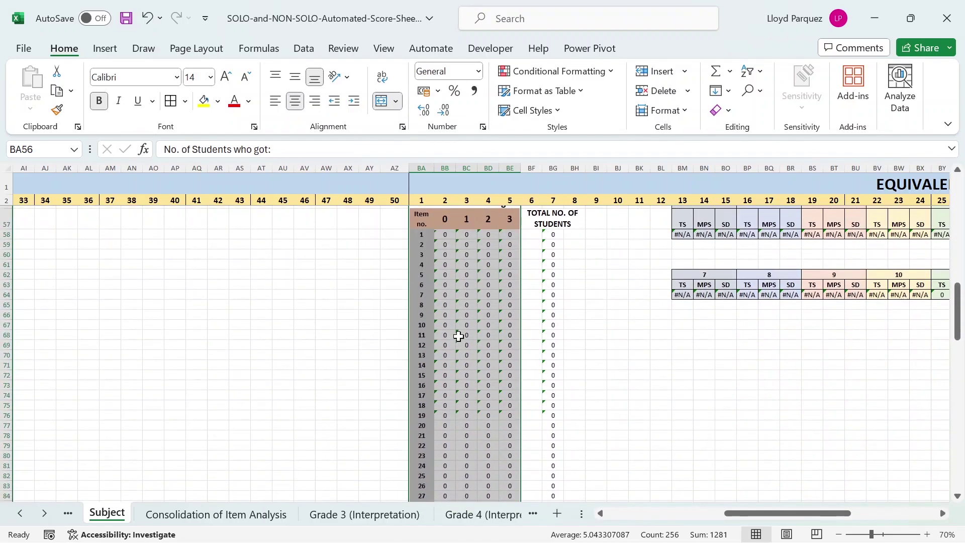
pyautogui.scroll(2, 459, 334)
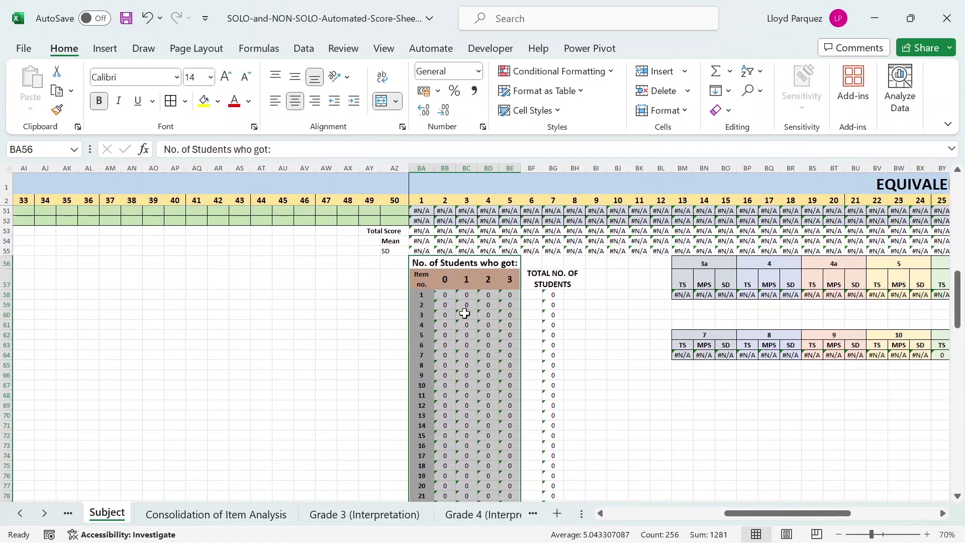
pyautogui.click(555, 345)
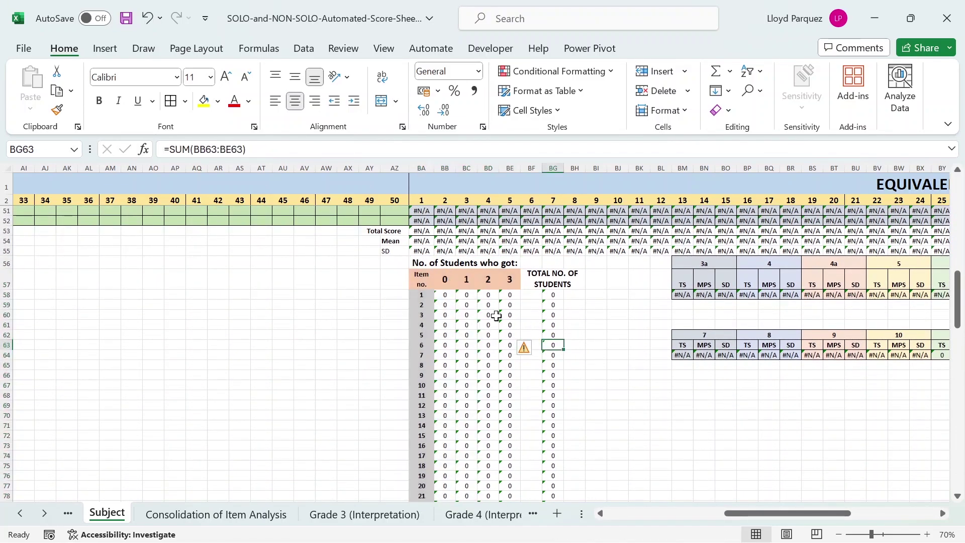
pyautogui.moveTo(447, 295); pyautogui.dragTo(507, 342)
pyautogui.scroll(4, 506, 343)
pyautogui.scroll(6, 506, 342)
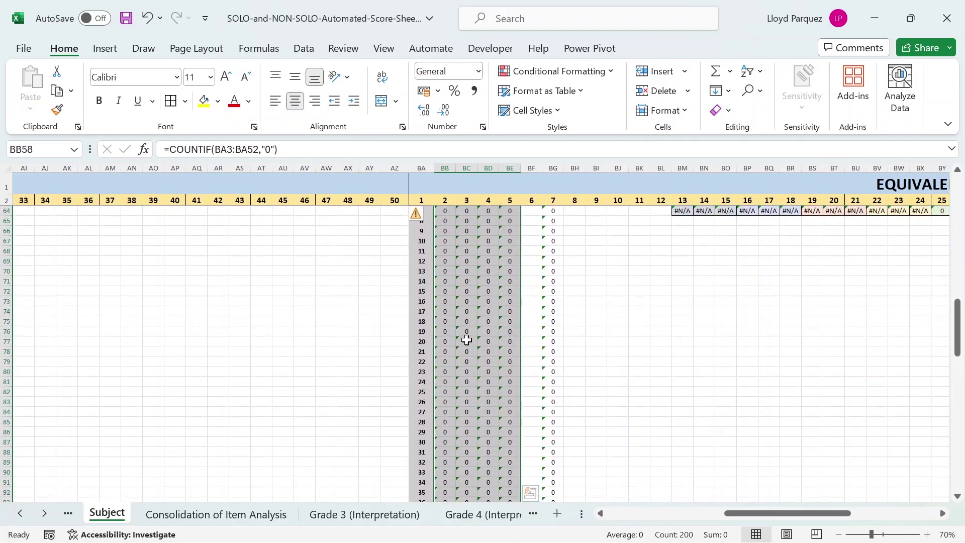
# Step: Set the Solo count of item 1 to 173 on the Grade 4 (Interpretation) sheet
pyautogui.click(478, 511)
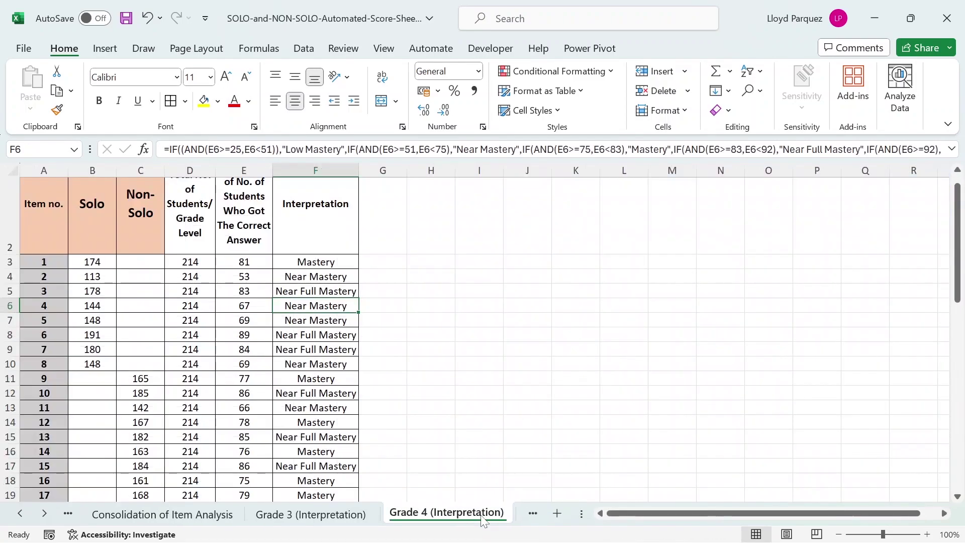
pyautogui.click(97, 264)
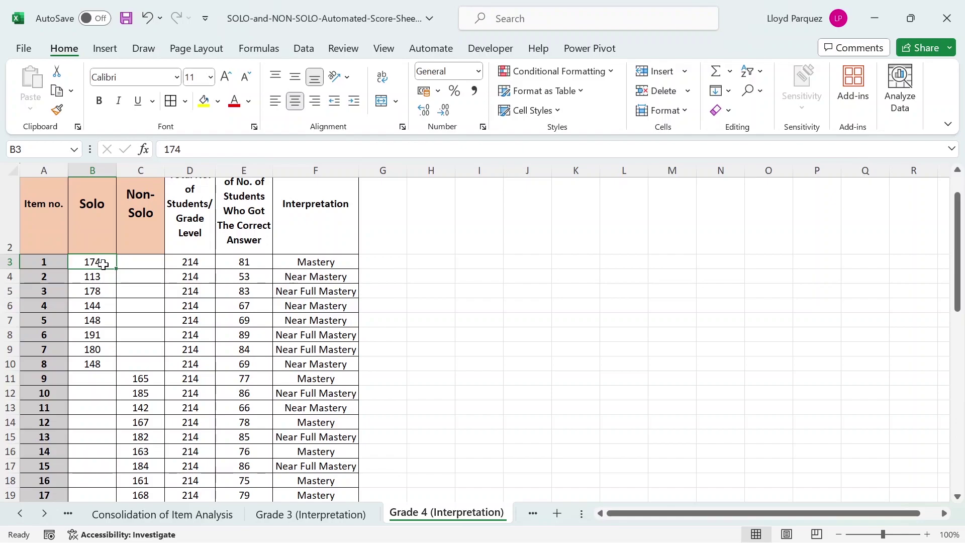
pyautogui.write('173')
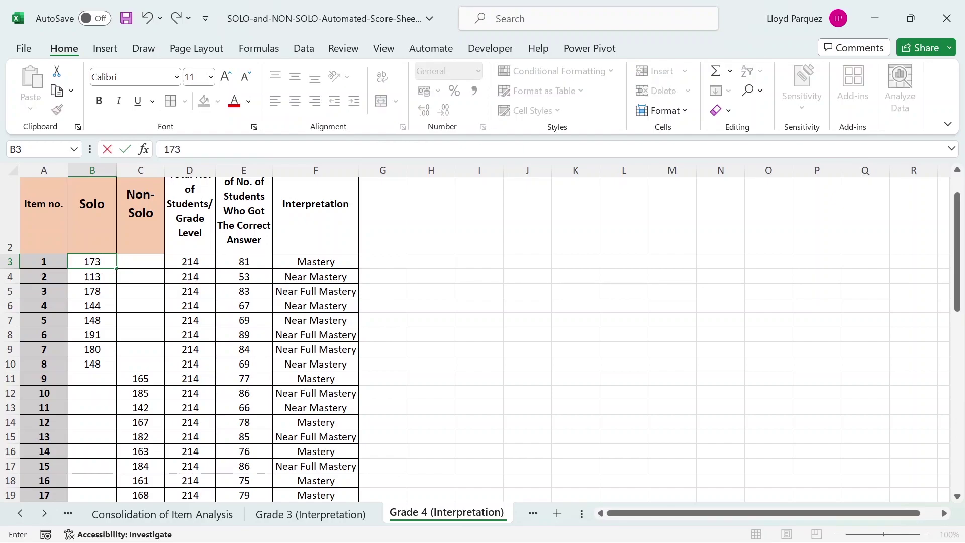
pyautogui.click(110, 288)
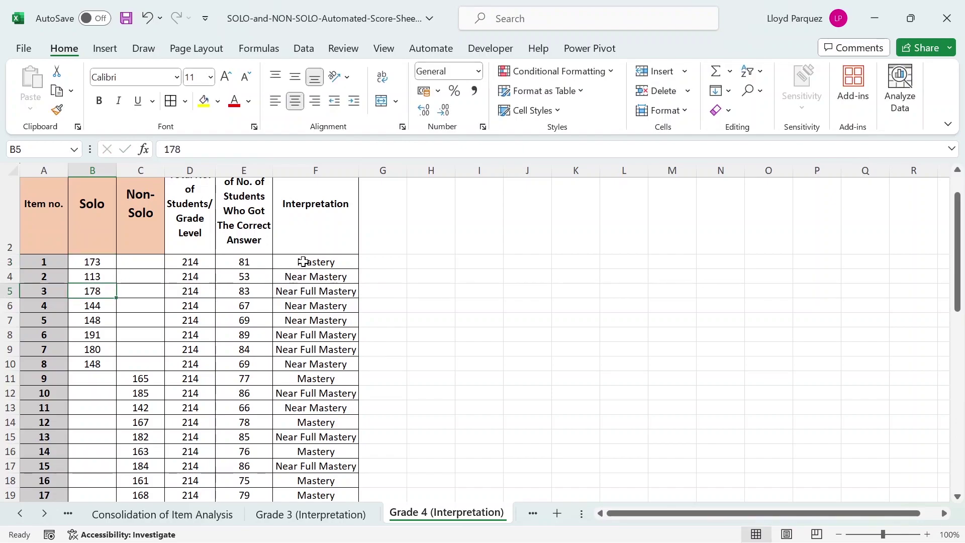
# Step: Check item 1's percentage and interpretation formulas and the Solo counts of items 2, 4 and 6
pyautogui.click(265, 263)
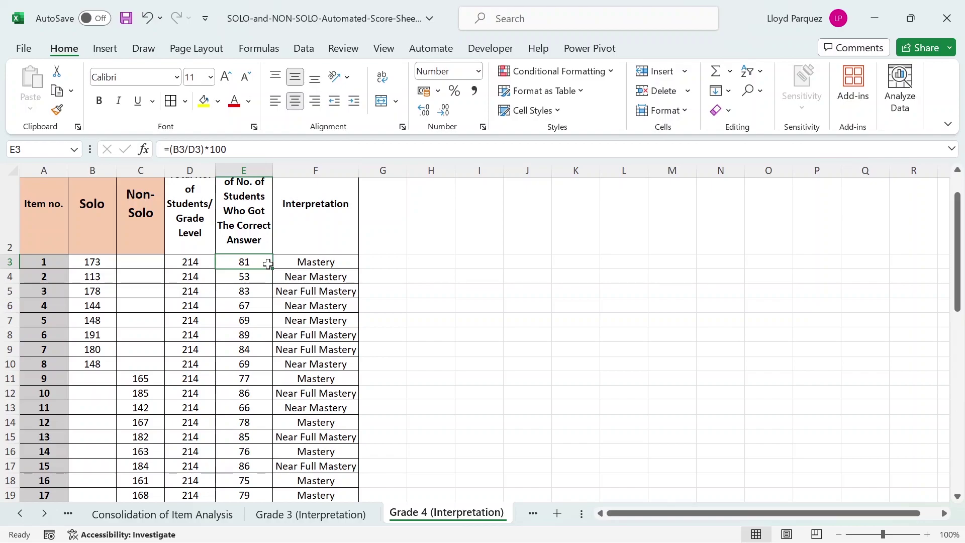
pyautogui.click(305, 262)
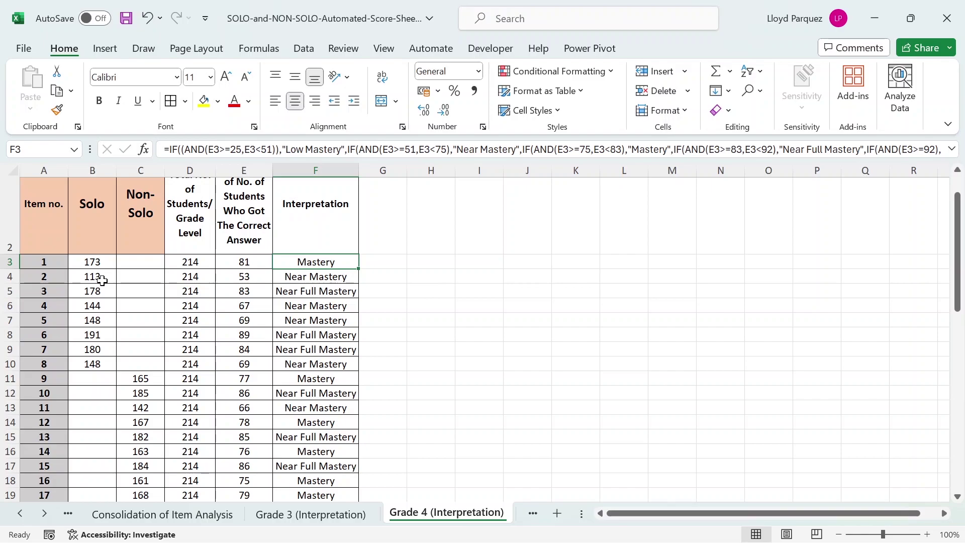
pyautogui.click(99, 277)
pyautogui.click(103, 303)
pyautogui.click(99, 334)
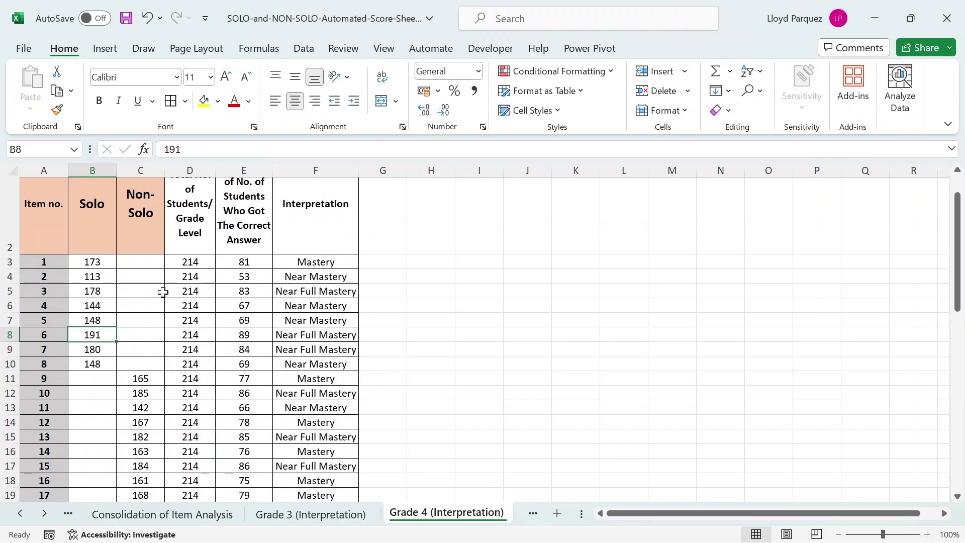
# Step: Examine the item counts of the Aguinaldo, Bonifacio, Jacinto, Mabini and Rizal sections on the Consolidation of Item Analysis sheet
pyautogui.click(168, 514)
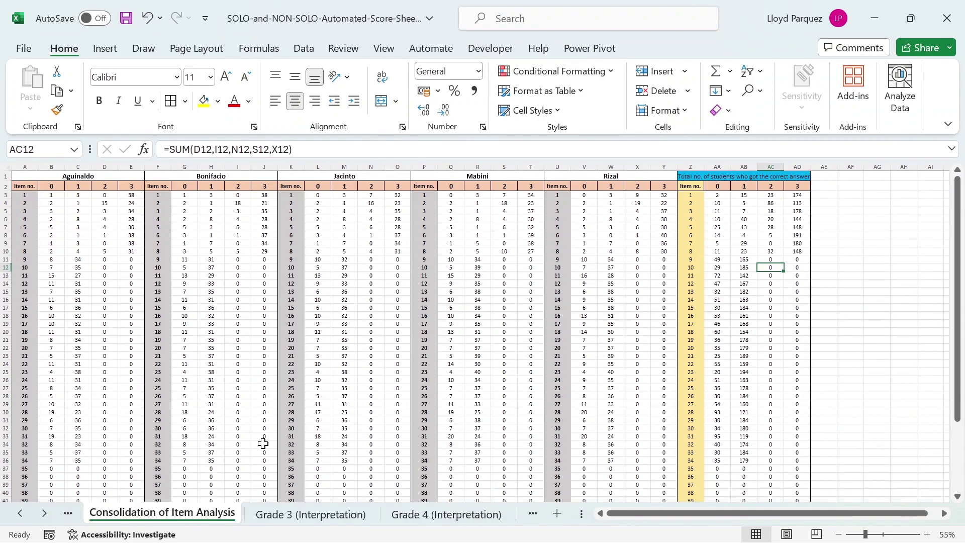
pyautogui.click(617, 513)
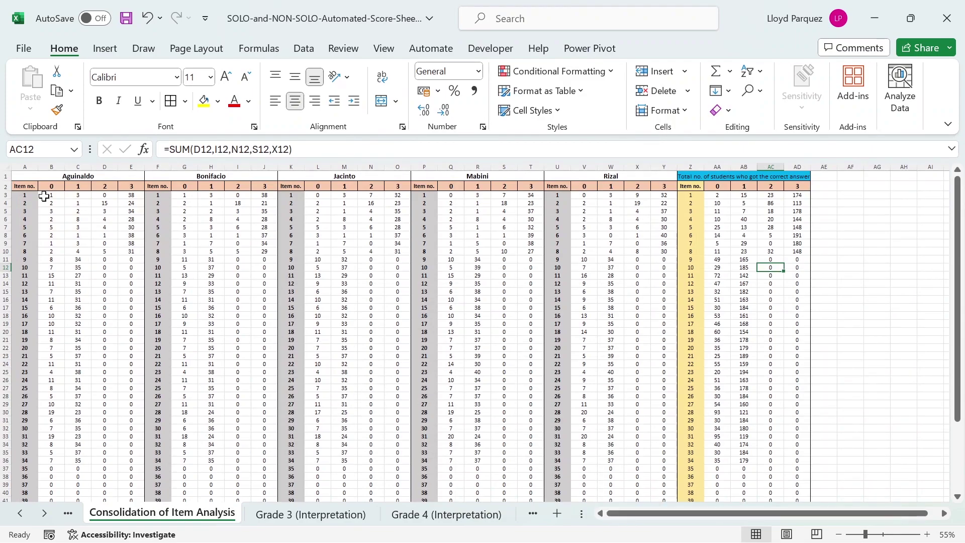
pyautogui.moveTo(44, 196); pyautogui.dragTo(125, 491)
pyautogui.scroll(4, 186, 377)
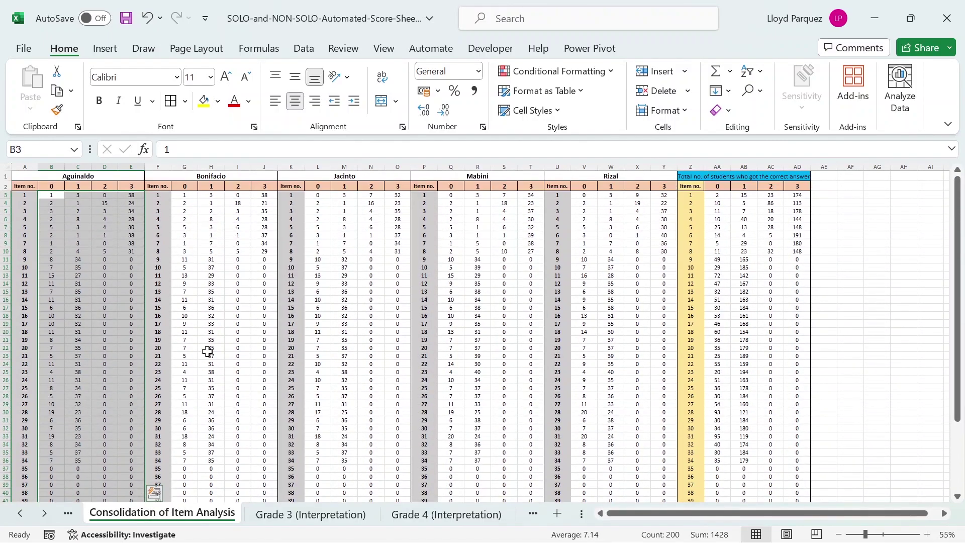
pyautogui.moveTo(184, 196); pyautogui.dragTo(257, 385)
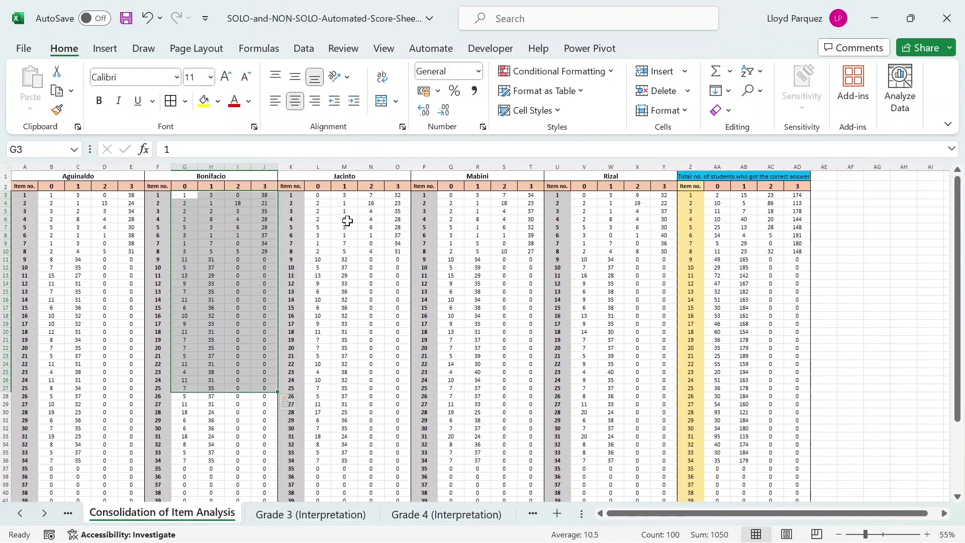
pyautogui.moveTo(319, 196); pyautogui.dragTo(409, 308)
pyautogui.moveTo(450, 196); pyautogui.dragTo(537, 355)
pyautogui.moveTo(580, 194); pyautogui.dragTo(663, 394)
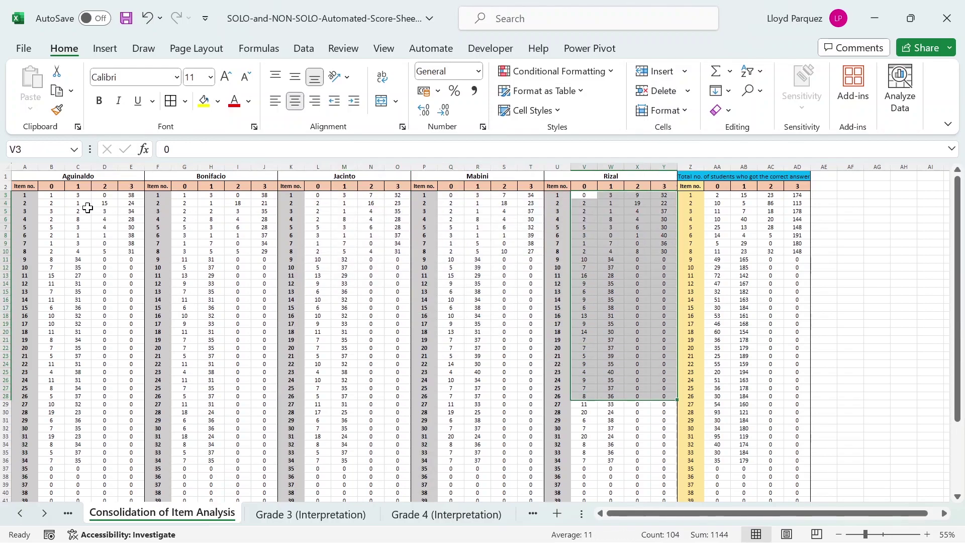
pyautogui.moveTo(51, 196); pyautogui.dragTo(104, 259)
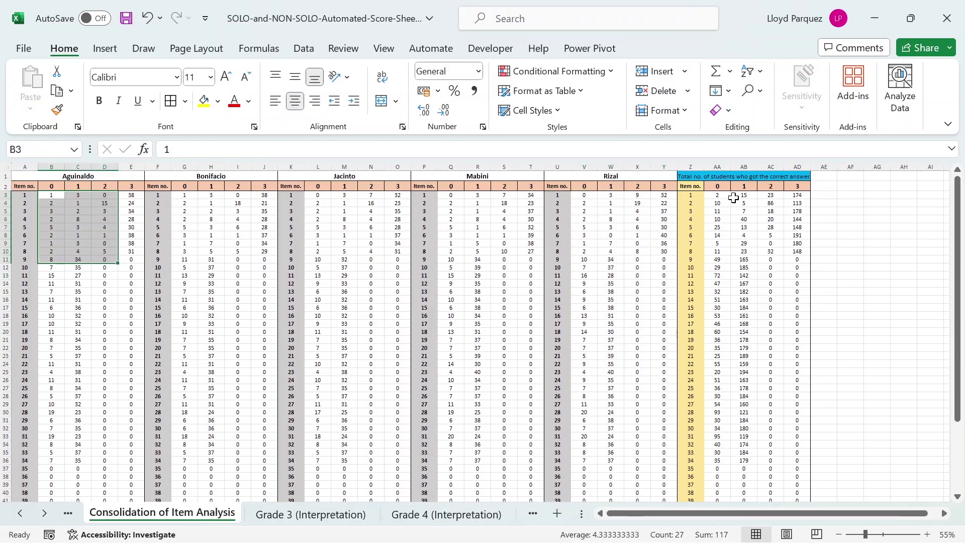
# Step: Select the grade-level totals of students per score for items 1 to 34 to review how they are summed
pyautogui.moveTo(723, 196); pyautogui.dragTo(792, 485)
pyautogui.scroll(4, 758, 352)
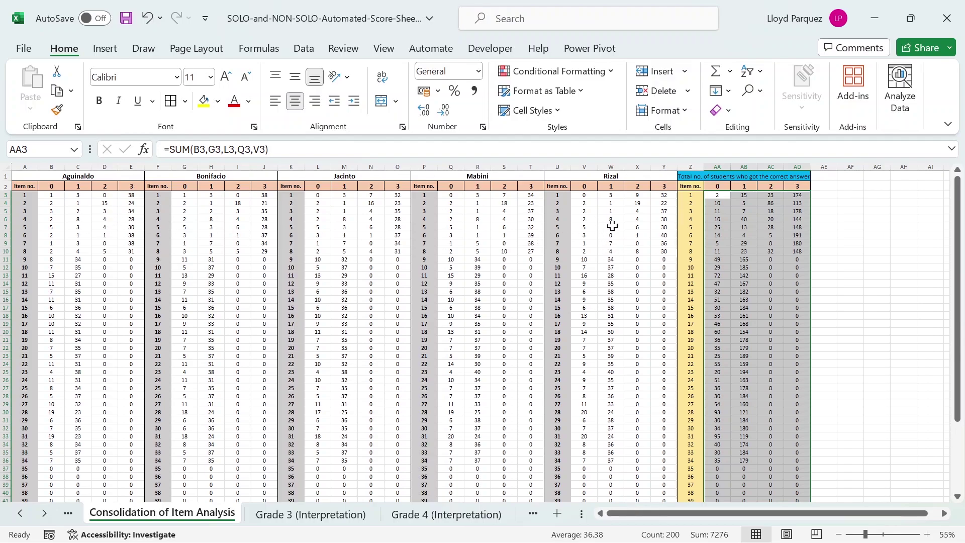
pyautogui.moveTo(717, 197); pyautogui.dragTo(791, 460)
pyautogui.scroll(1, 787, 352)
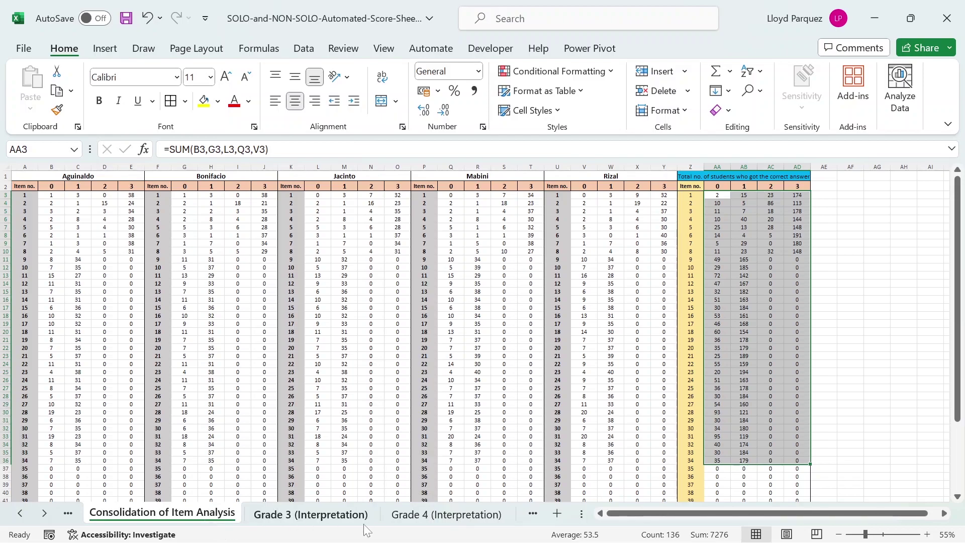
# Step: Select the totals of students who scored 3 on items 1 to 8, cells AD3 to AD10
pyautogui.moveTo(797, 195); pyautogui.dragTo(795, 250)
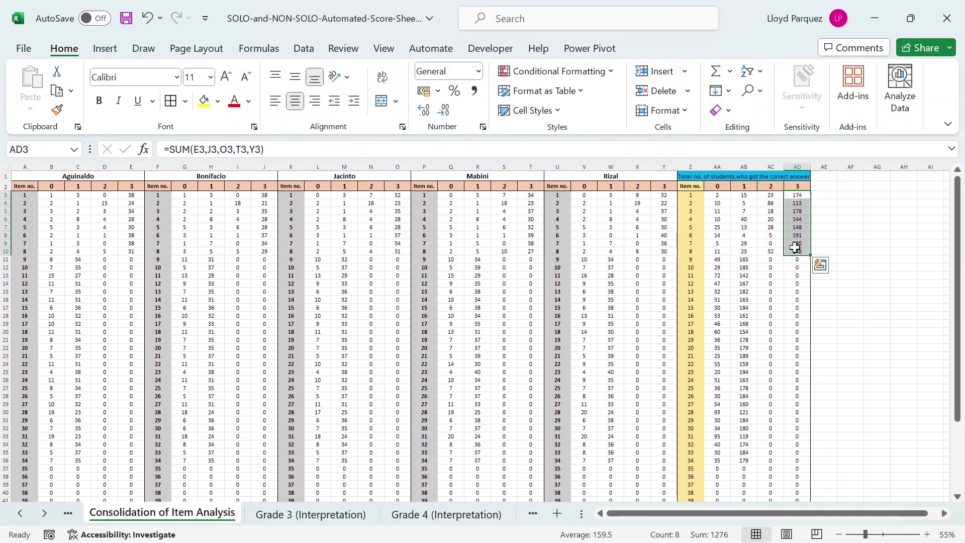
pyautogui.moveTo(797, 197); pyautogui.dragTo(797, 249)
pyautogui.moveTo(798, 195); pyautogui.dragTo(798, 251)
pyautogui.moveTo(799, 195); pyautogui.dragTo(799, 252)
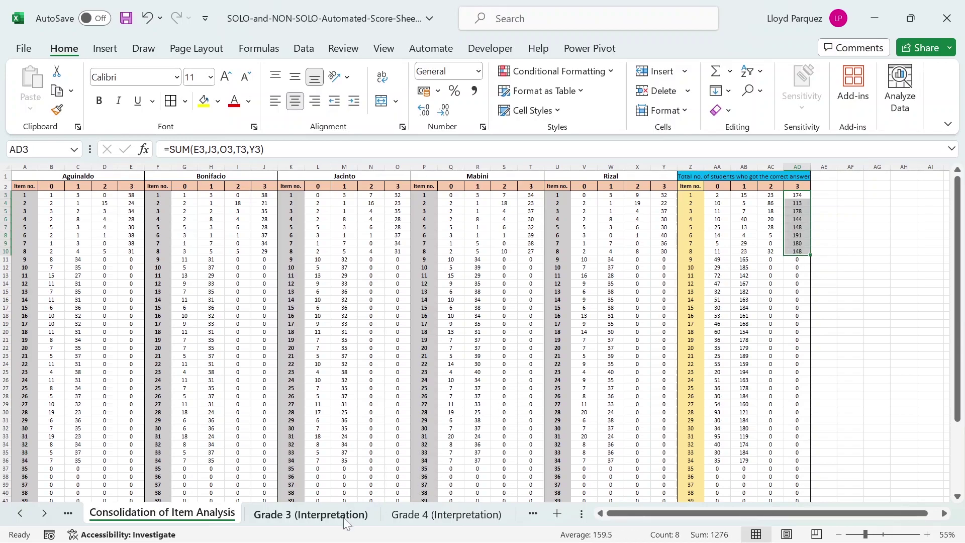
# Step: Open the Grade 5 (Interpretation) sheet and select the Solo count of item 1
pyautogui.click(454, 516)
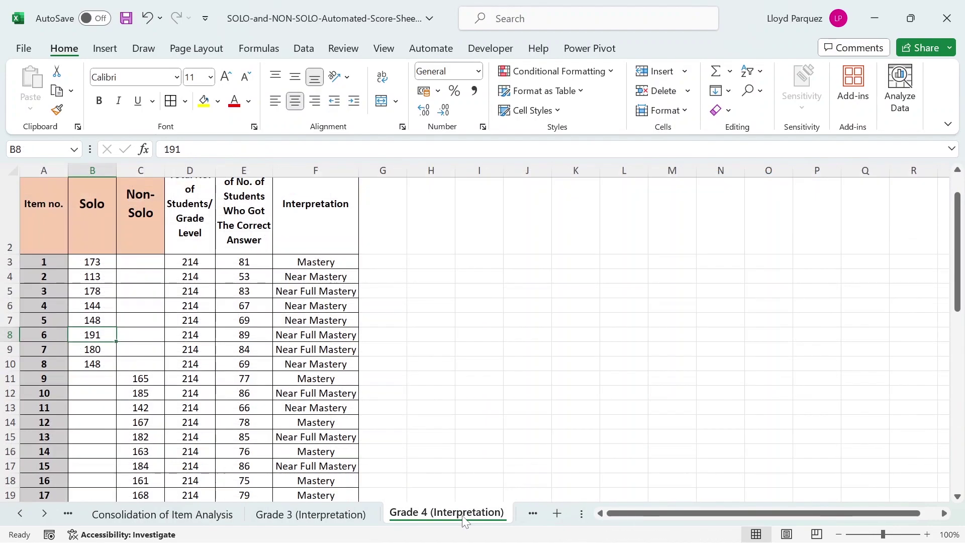
pyautogui.click(520, 514)
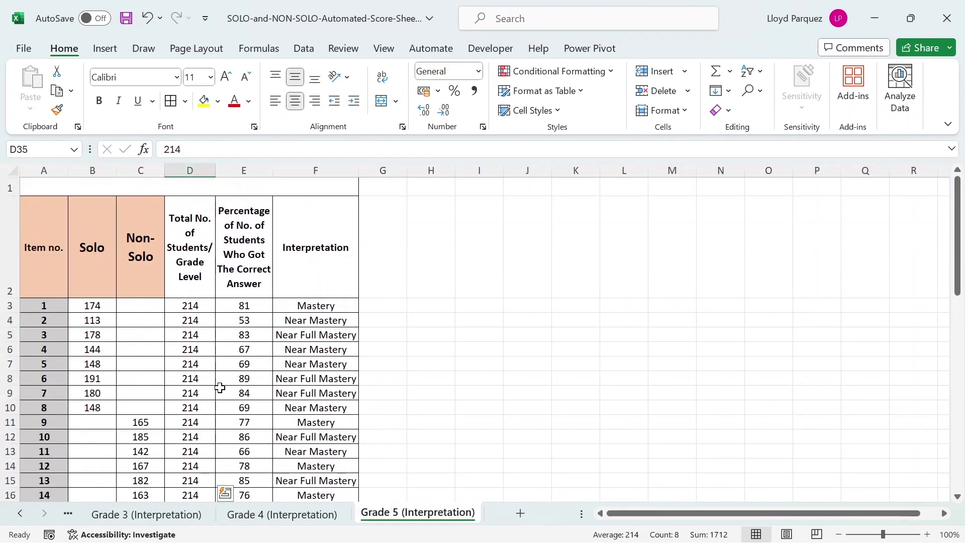
pyautogui.click(92, 306)
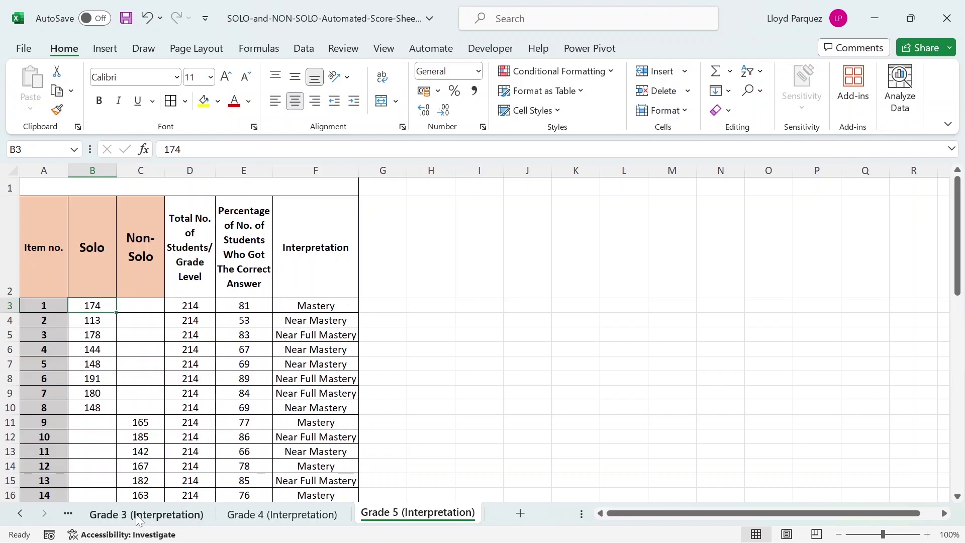
# Step: Copy totals AD3:AD10 from the Consolidation of Item Analysis sheet and paste them as values into Solo items 1 to 8 on Grade 5 (Interpretation)
pyautogui.click(68, 513)
pyautogui.click(161, 512)
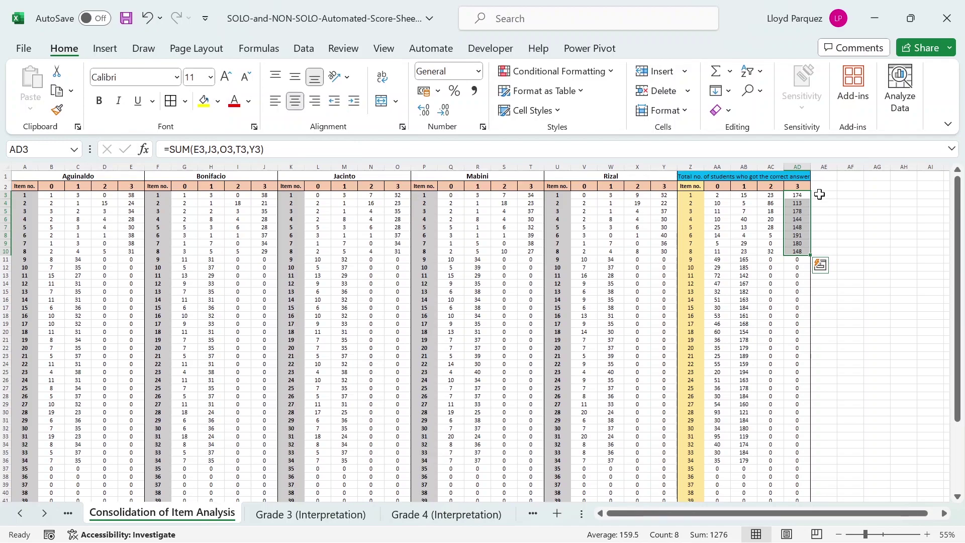
pyautogui.moveTo(797, 194); pyautogui.dragTo(794, 243)
pyautogui.hotkey('ctrl', 'c')
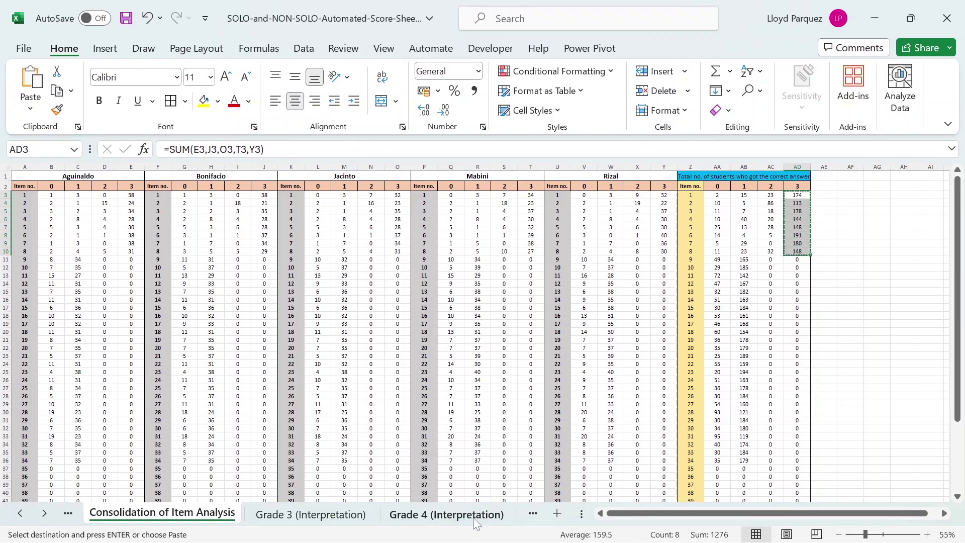
pyautogui.click(477, 513)
pyautogui.click(518, 514)
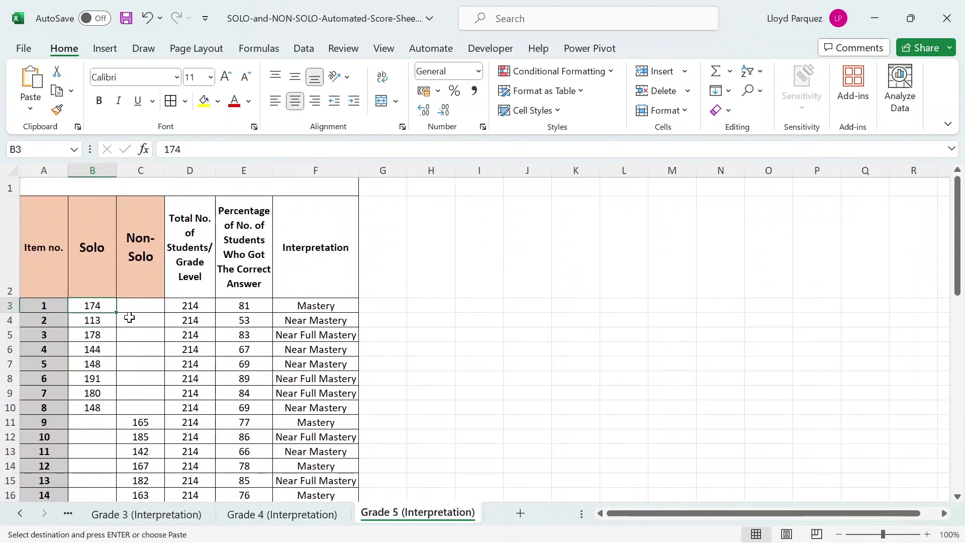
pyautogui.rightClick(79, 306)
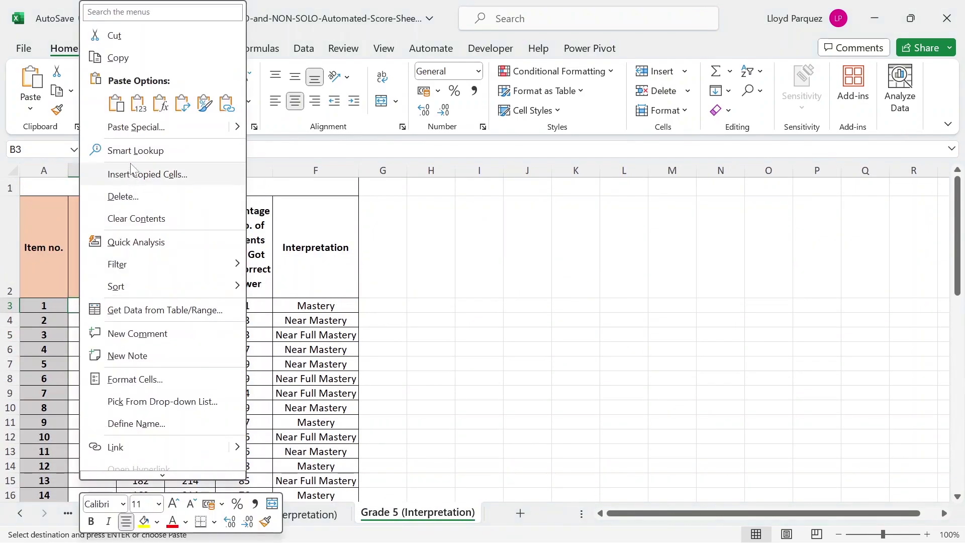
pyautogui.click(138, 103)
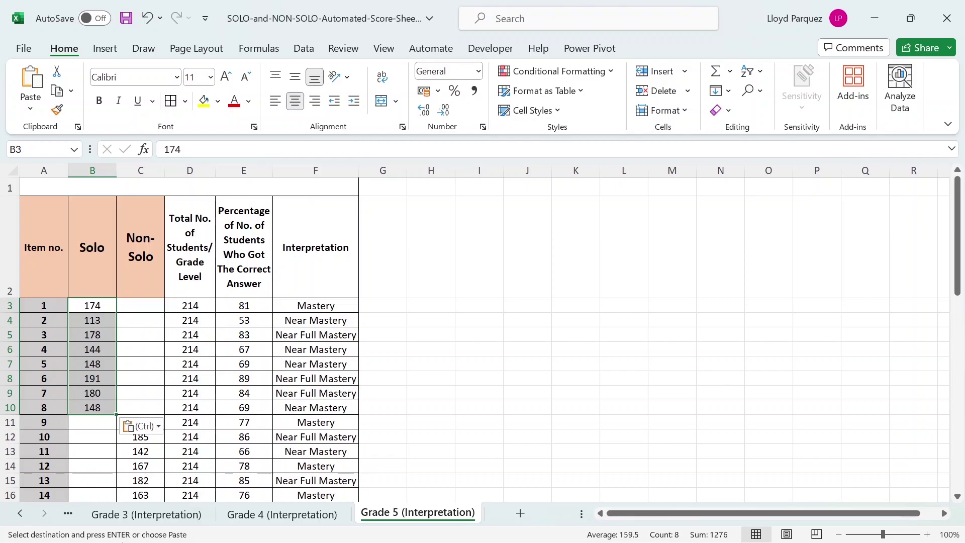
# Step: On the Consolidation of Item Analysis sheet, copy the totals of students who scored 1 on items 9 to 34, cells AB11 to AB36
pyautogui.click(74, 516)
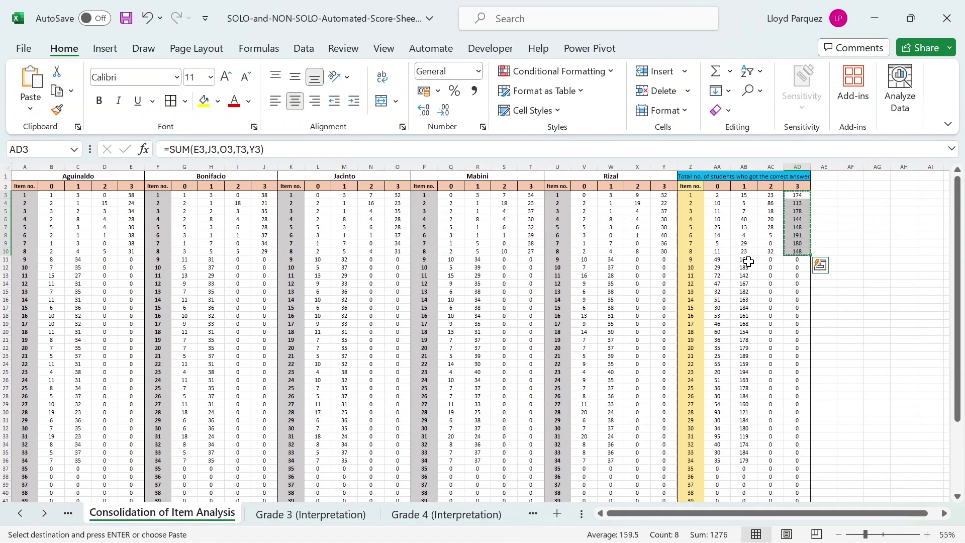
pyautogui.click(689, 260)
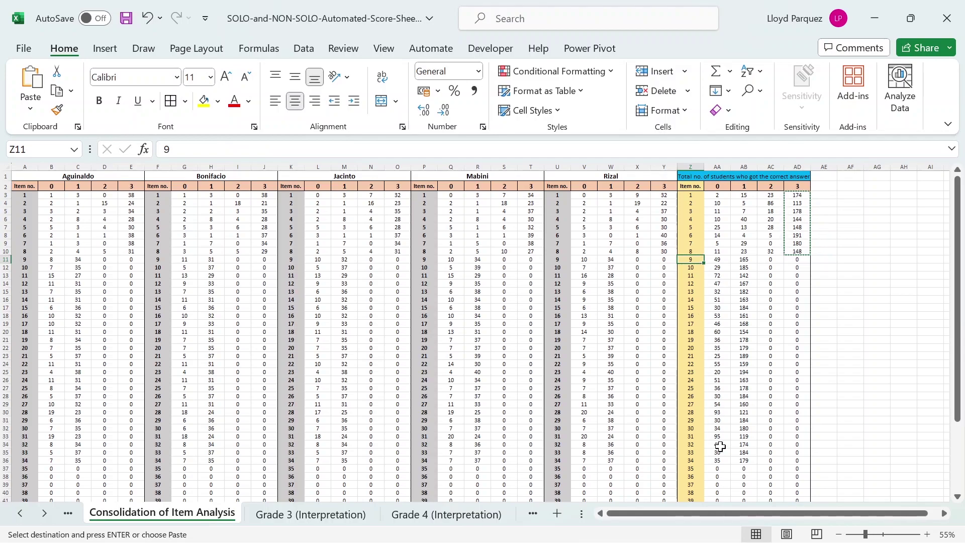
pyautogui.click(692, 460)
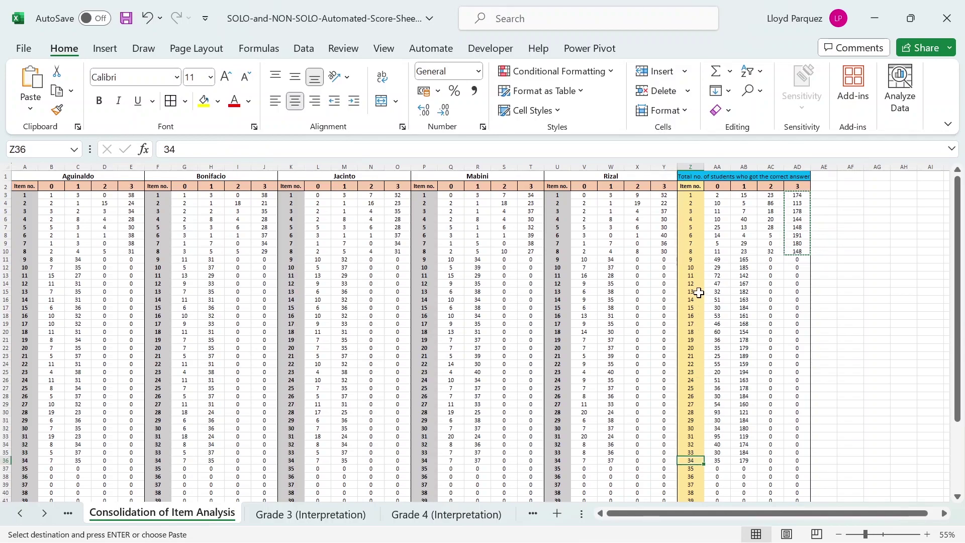
pyautogui.click(694, 258)
pyautogui.moveTo(743, 258); pyautogui.dragTo(752, 456)
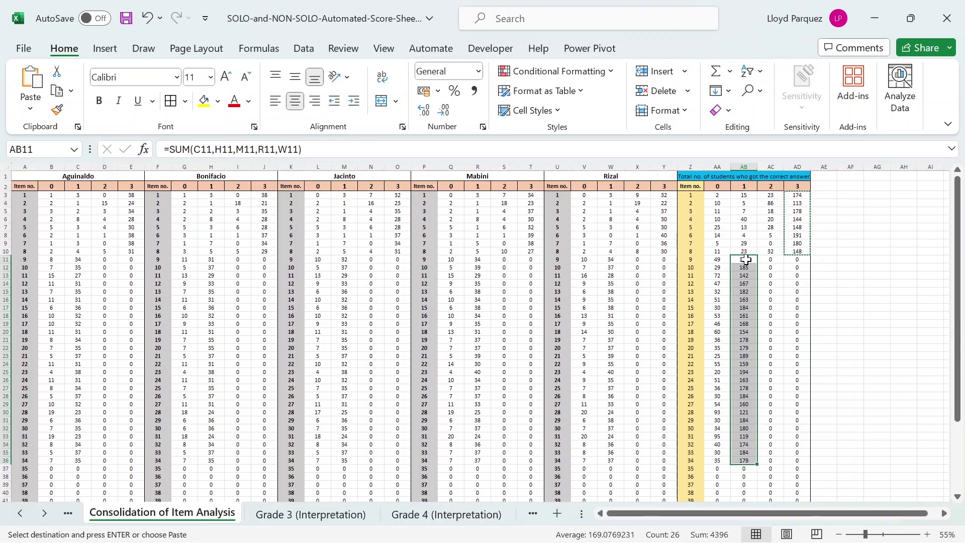
pyautogui.moveTo(743, 260); pyautogui.dragTo(753, 459)
pyautogui.hotkey('ctrl', 'c')
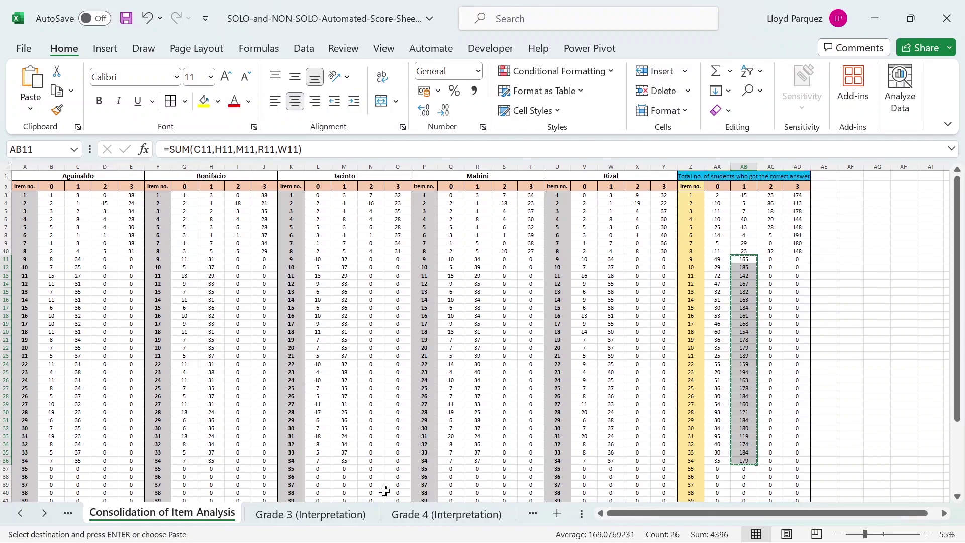
# Step: Paste the copied totals as values into the Non-Solo column of the Grade 5 (Interpretation) sheet, starting at item 9 in cell C11
pyautogui.click(533, 513)
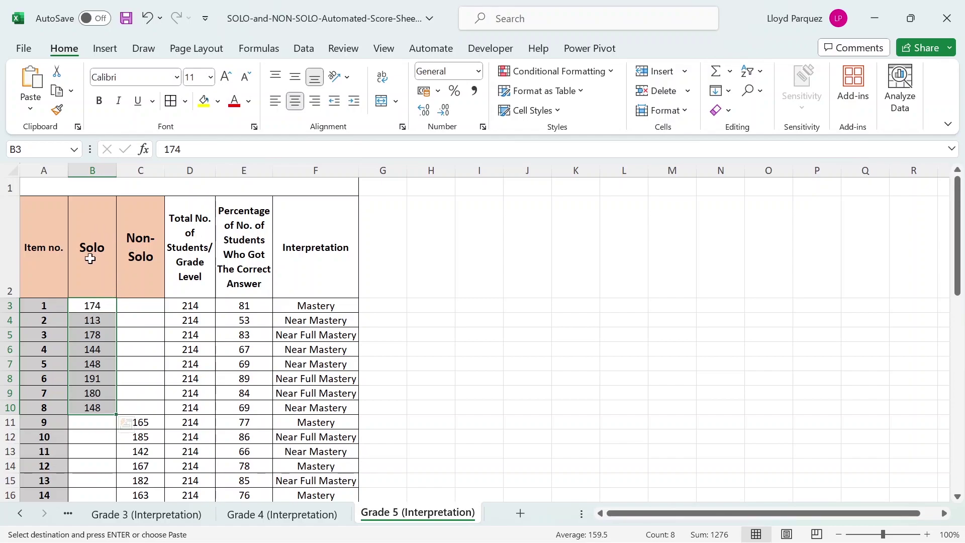
pyautogui.scroll(-3, 151, 299)
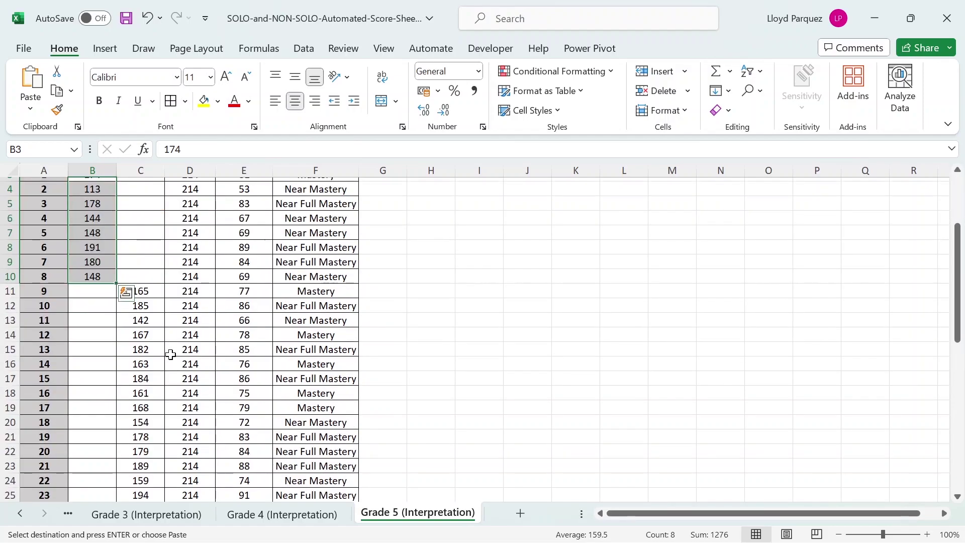
pyautogui.click(142, 291)
pyautogui.rightClick(147, 297)
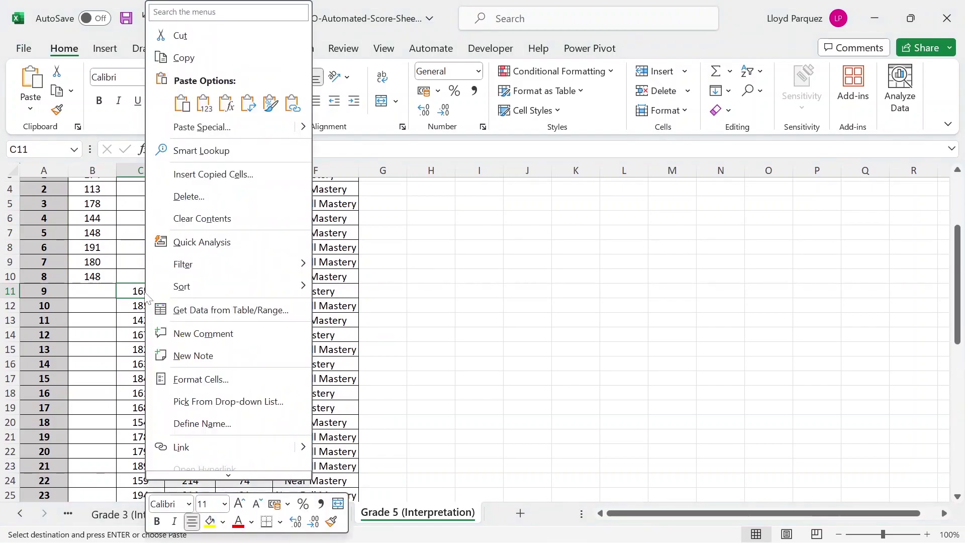
pyautogui.click(204, 104)
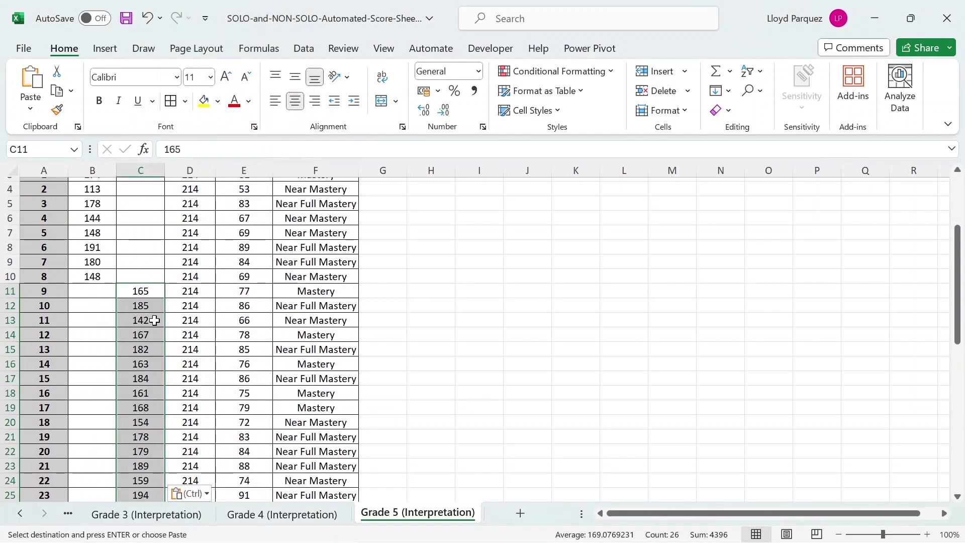
pyautogui.scroll(2, 154, 319)
pyautogui.scroll(-1, 154, 320)
pyautogui.scroll(-2, 155, 321)
pyautogui.scroll(3, 155, 320)
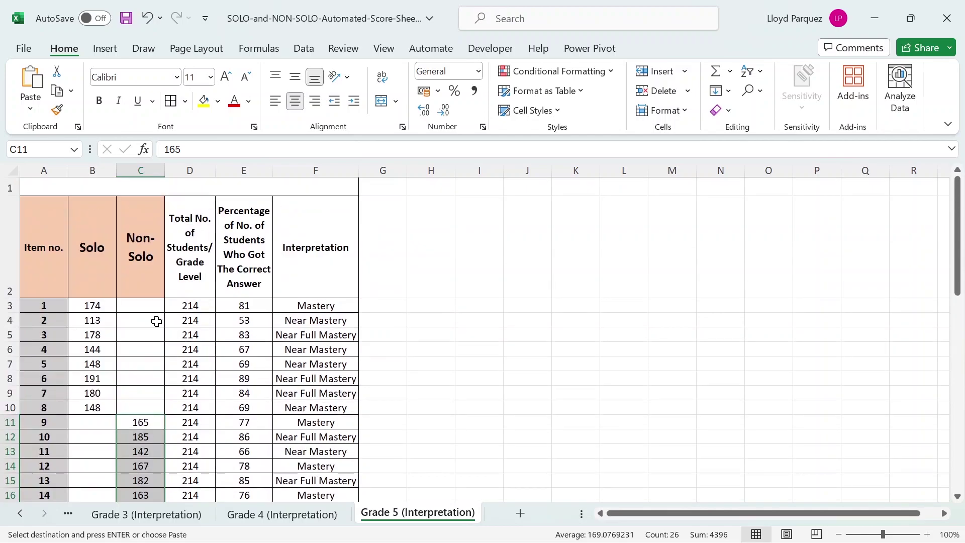
pyautogui.scroll(-1, 154, 319)
# Step: Check the Total No. of Students/Grade Level entries and the percentage formula of item 1 in cell E3
pyautogui.click(197, 319)
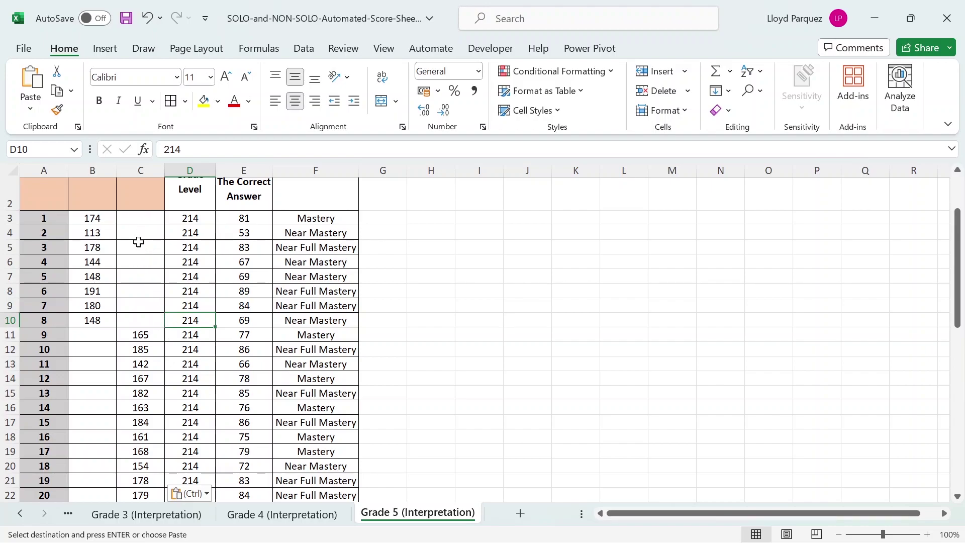
pyautogui.scroll(1, 139, 243)
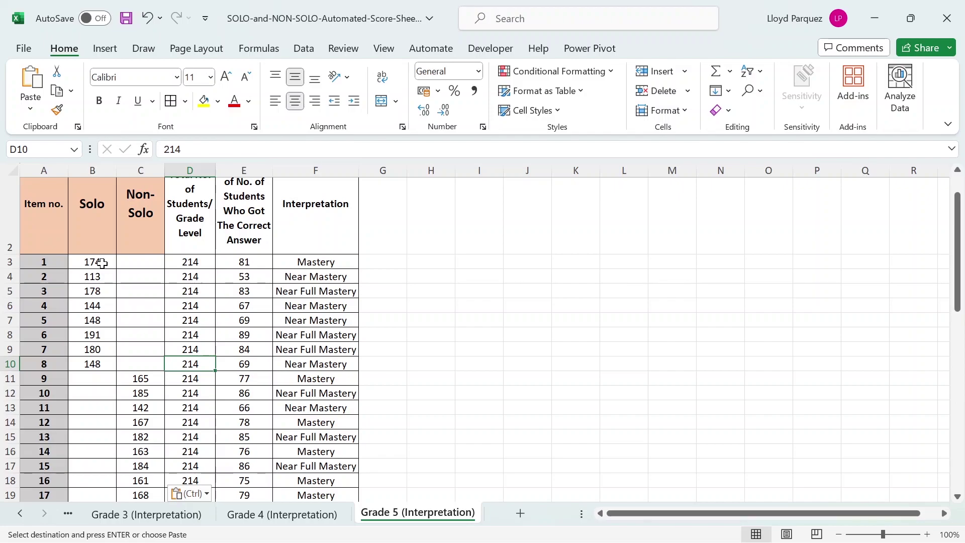
pyautogui.click(260, 266)
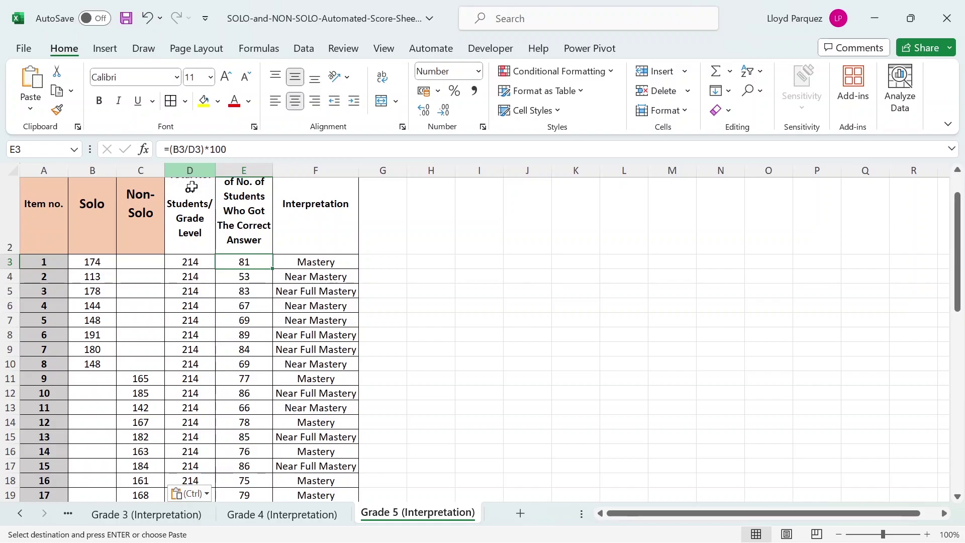
pyautogui.click(195, 263)
pyautogui.scroll(1, 195, 263)
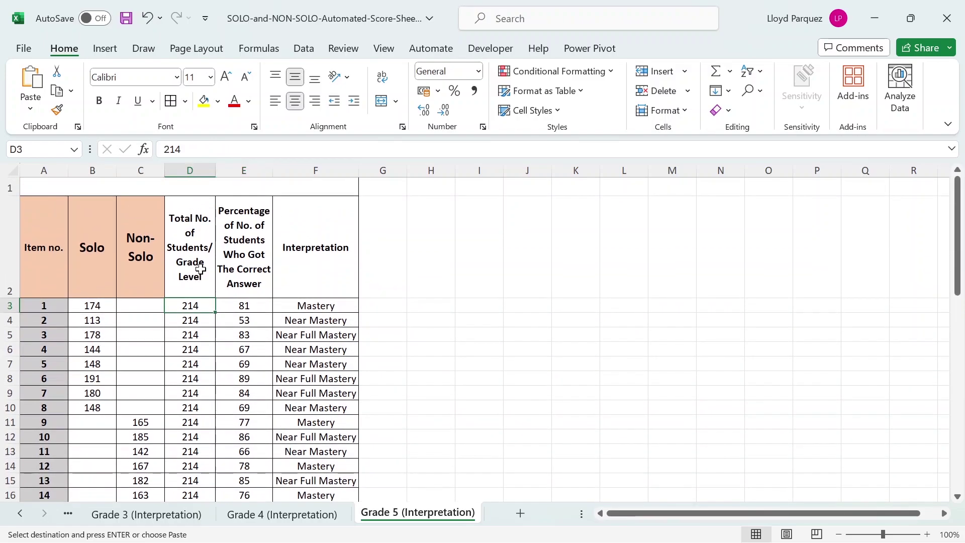
pyautogui.scroll(-1, 198, 309)
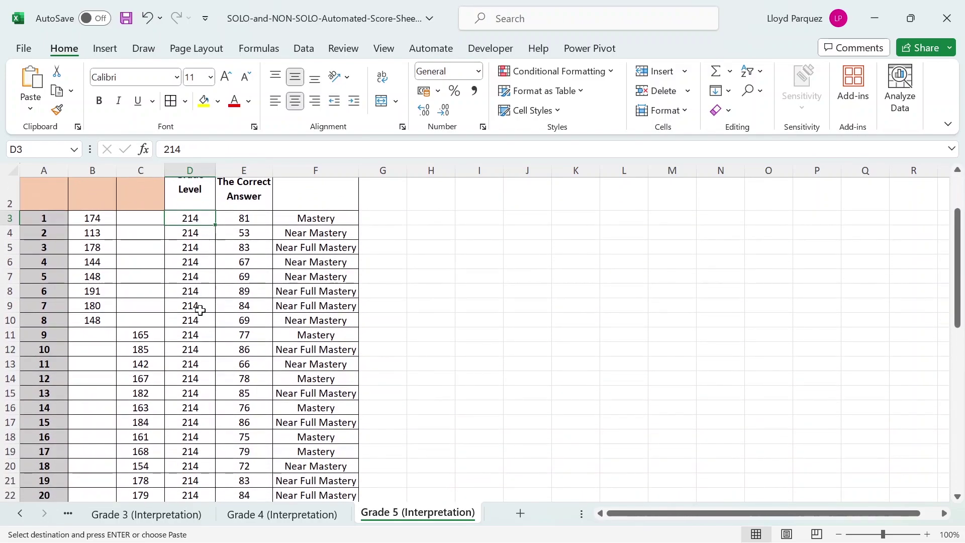
pyautogui.scroll(2, 193, 308)
pyautogui.scroll(-1, 192, 307)
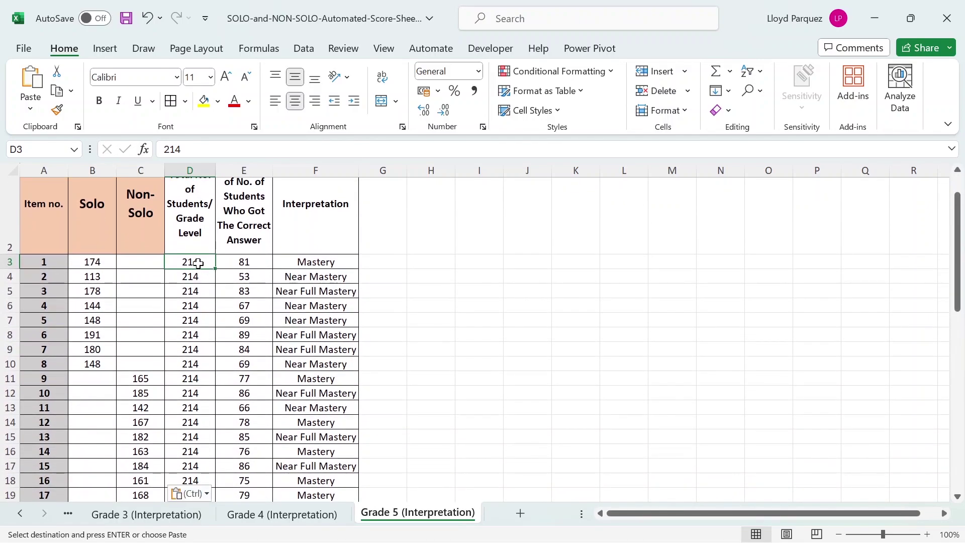
# Step: Clear the Total No. of Students/Grade Level values of items 35 to 40, cells D37 to D42
pyautogui.scroll(-9, 190, 382)
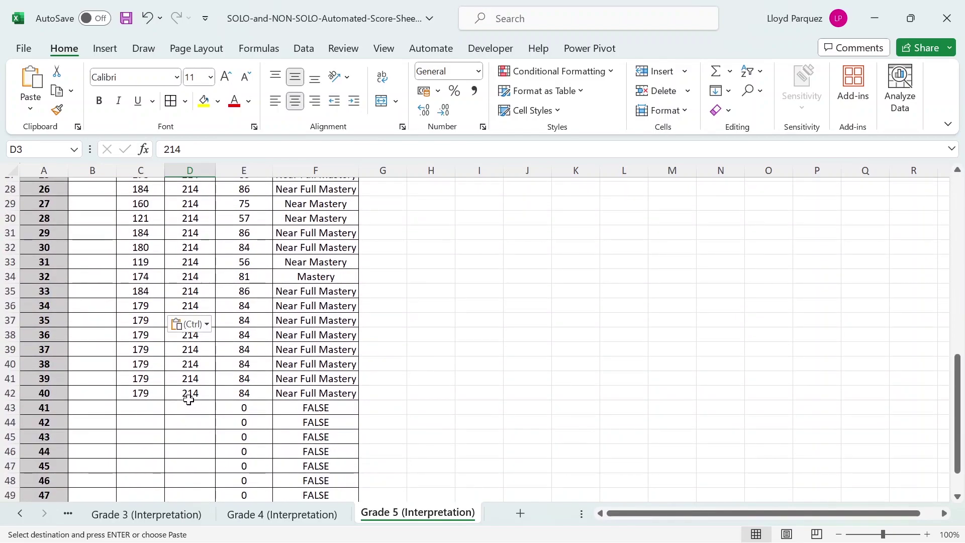
pyautogui.scroll(9, 189, 399)
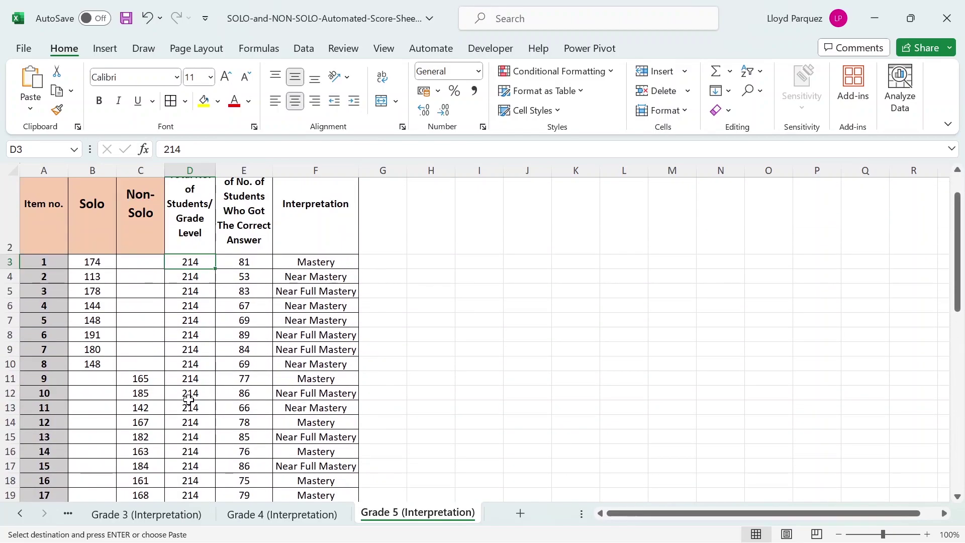
pyautogui.scroll(-10, 189, 400)
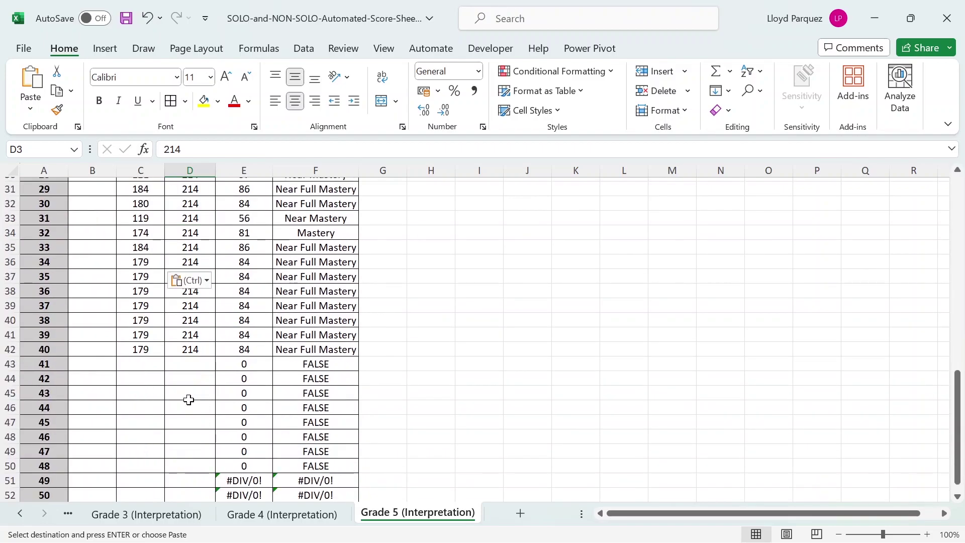
pyautogui.scroll(2, 189, 400)
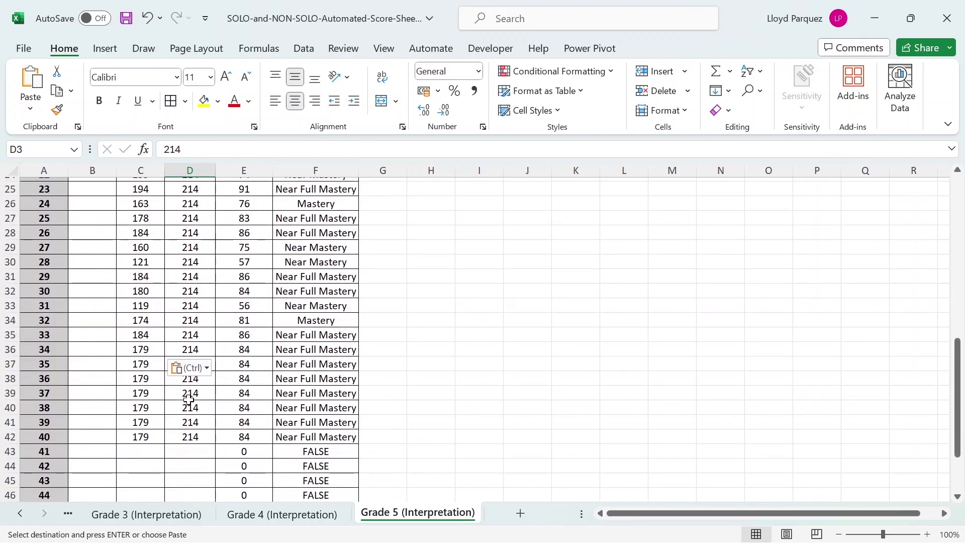
pyautogui.scroll(2, 189, 399)
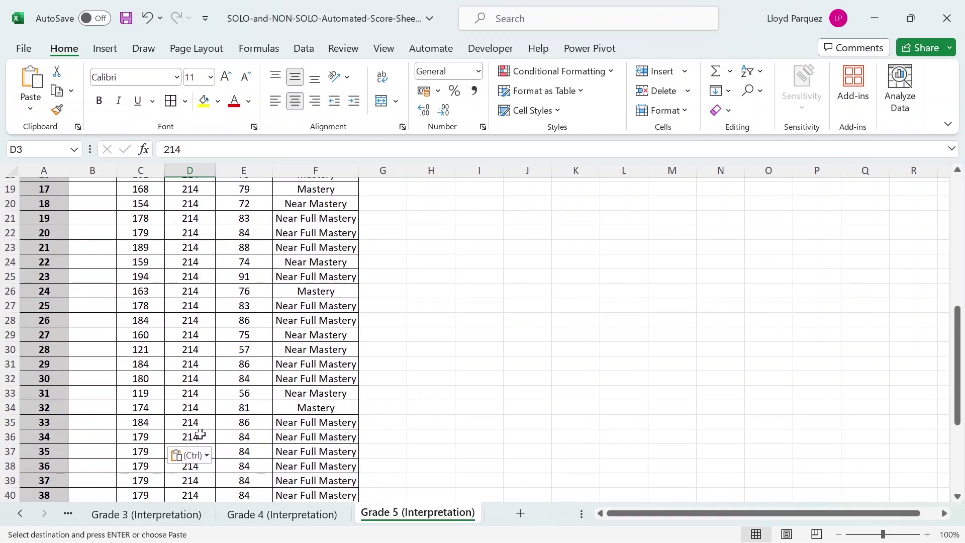
pyautogui.scroll(-1, 200, 433)
pyautogui.click(210, 480)
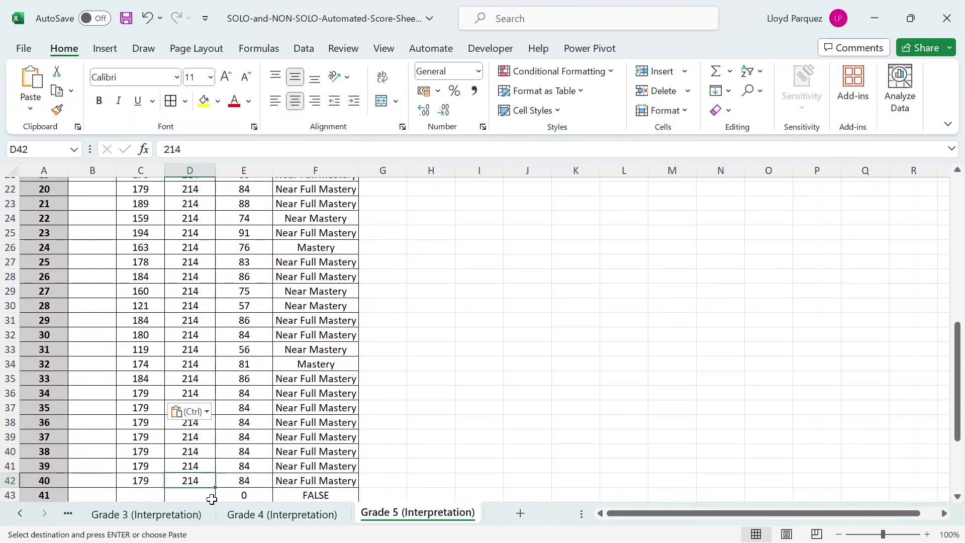
pyautogui.click(211, 496)
pyautogui.scroll(-2, 210, 453)
pyautogui.moveTo(219, 416); pyautogui.dragTo(182, 317)
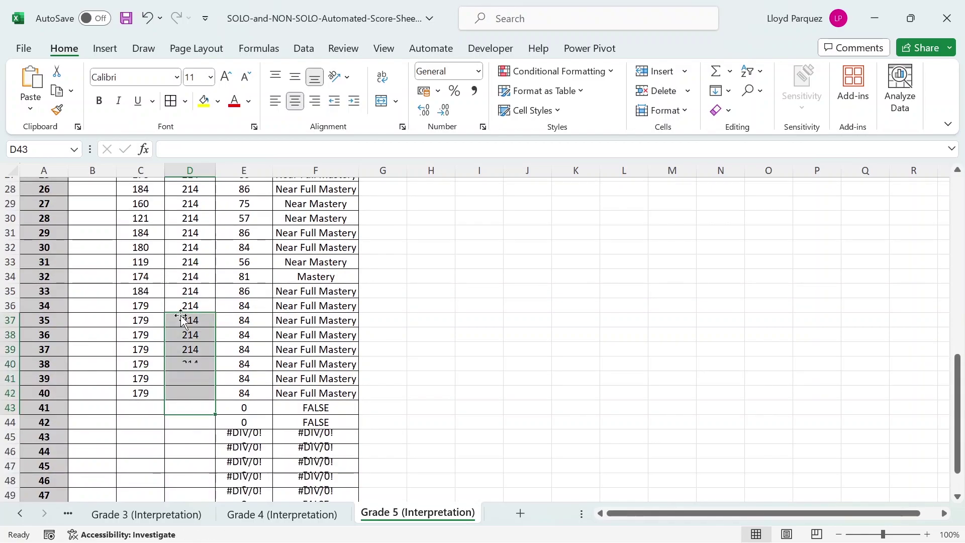
# Step: Clear the Non-Solo counts of items 35 to 40, cells C37 to C42
pyautogui.click(128, 402)
pyautogui.moveTo(164, 414); pyautogui.dragTo(151, 319)
pyautogui.click(209, 347)
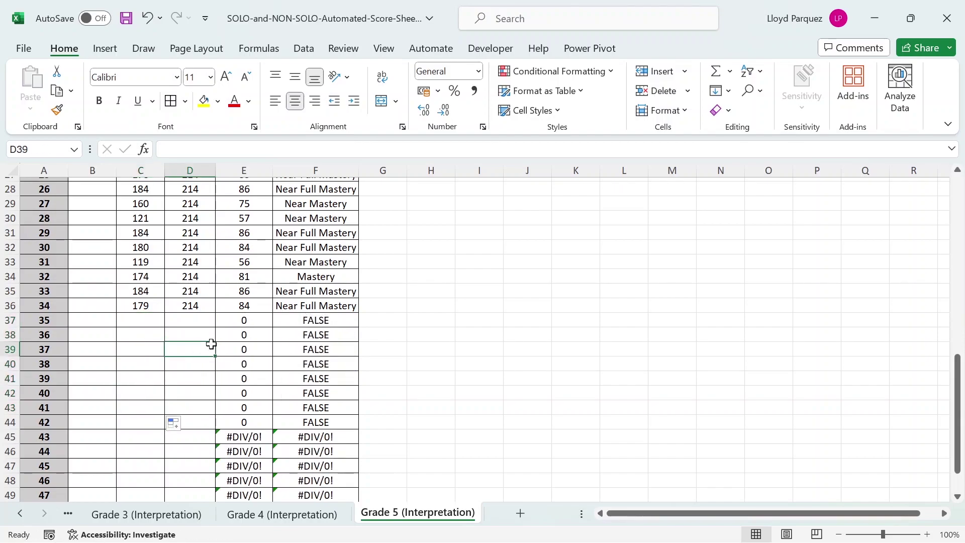
# Step: Inspect the percentage formula of item 33 in cell E35 and look through the percentages and interpretations of all items
pyautogui.click(263, 297)
pyautogui.scroll(-3, 260, 312)
pyautogui.scroll(9, 259, 334)
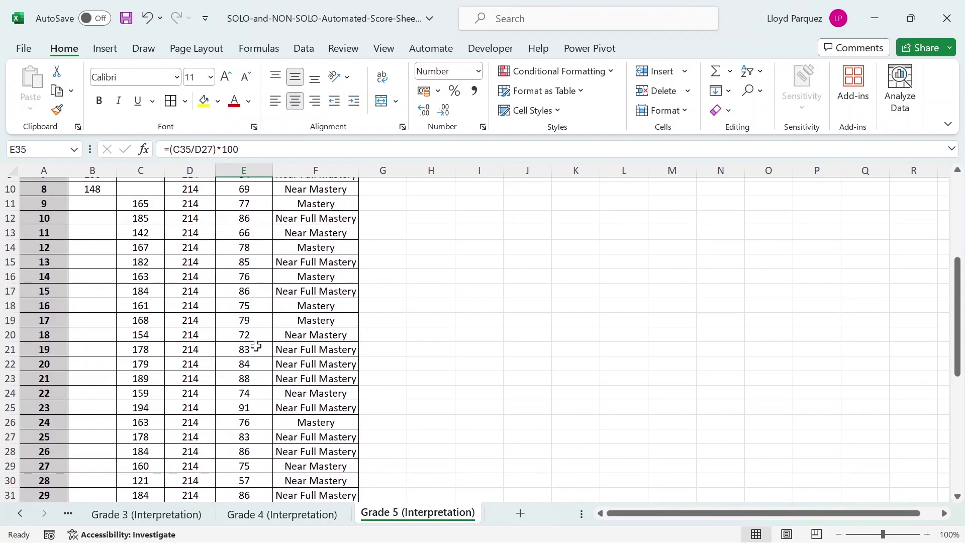
pyautogui.scroll(5, 256, 347)
pyautogui.scroll(-7, 257, 347)
pyautogui.scroll(7, 254, 329)
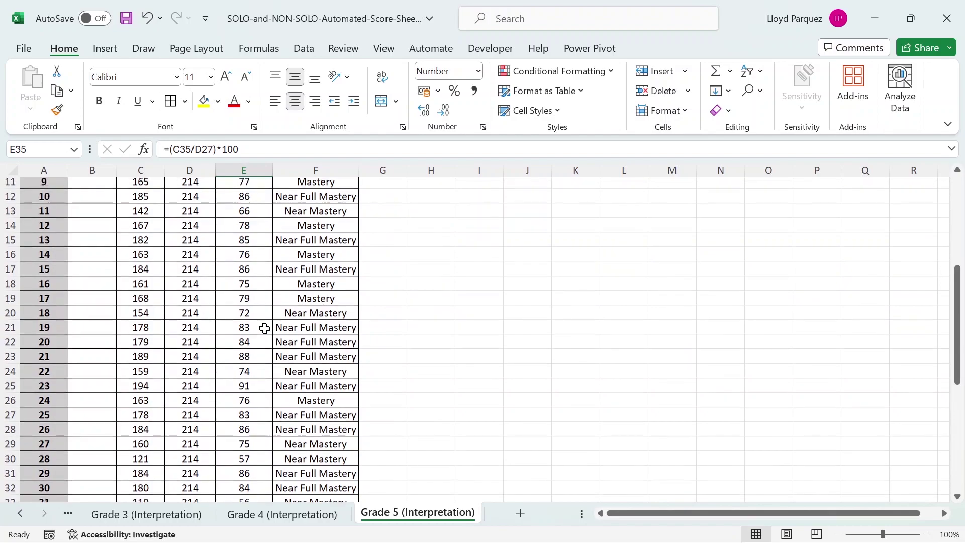
# Step: Open the percentage formula of item 1 in cell E3 to examine which cells it references
pyautogui.click(250, 306)
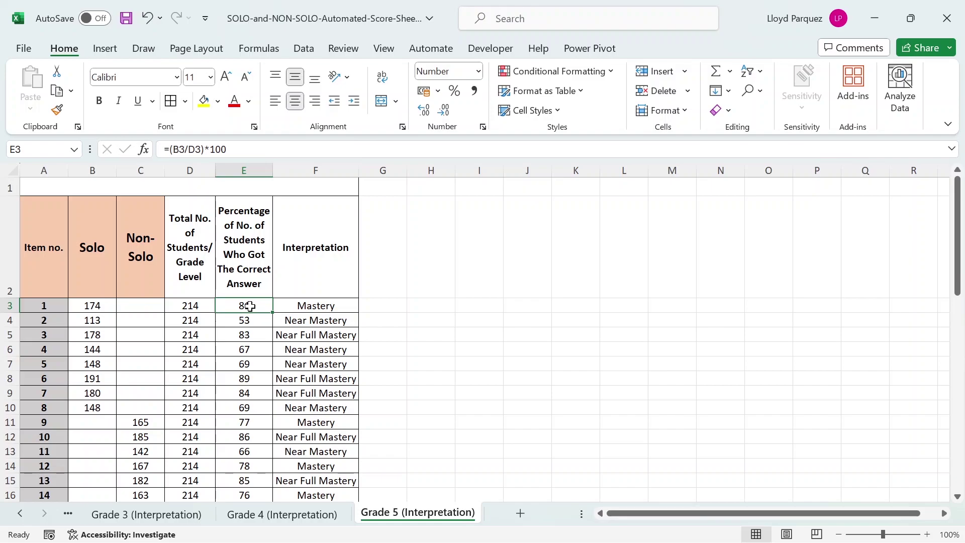
pyautogui.scroll(-1, 250, 306)
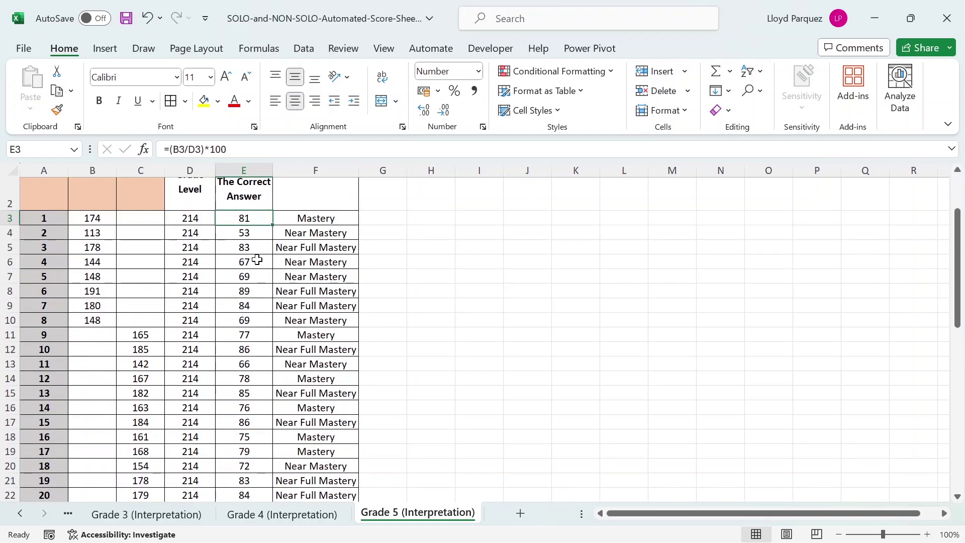
pyautogui.scroll(1, 255, 258)
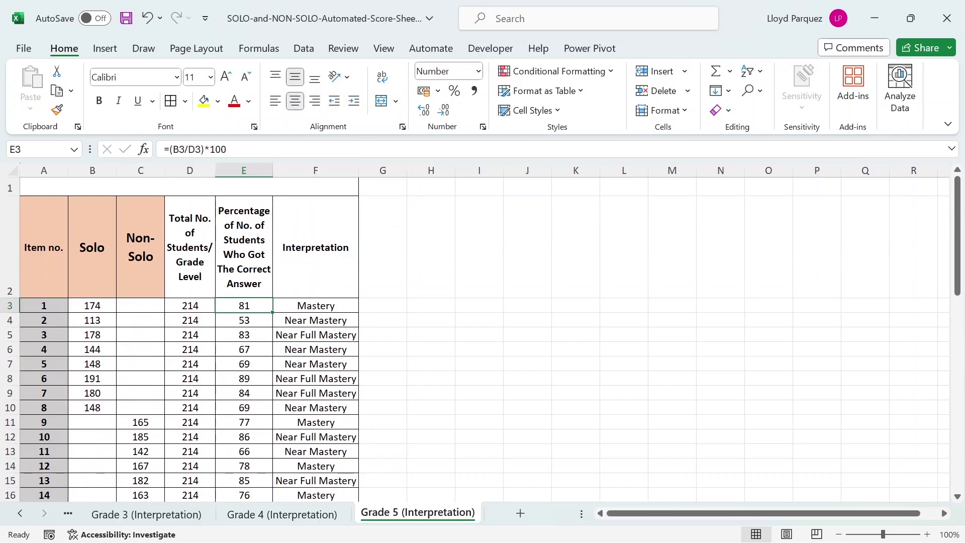
pyautogui.click(179, 150)
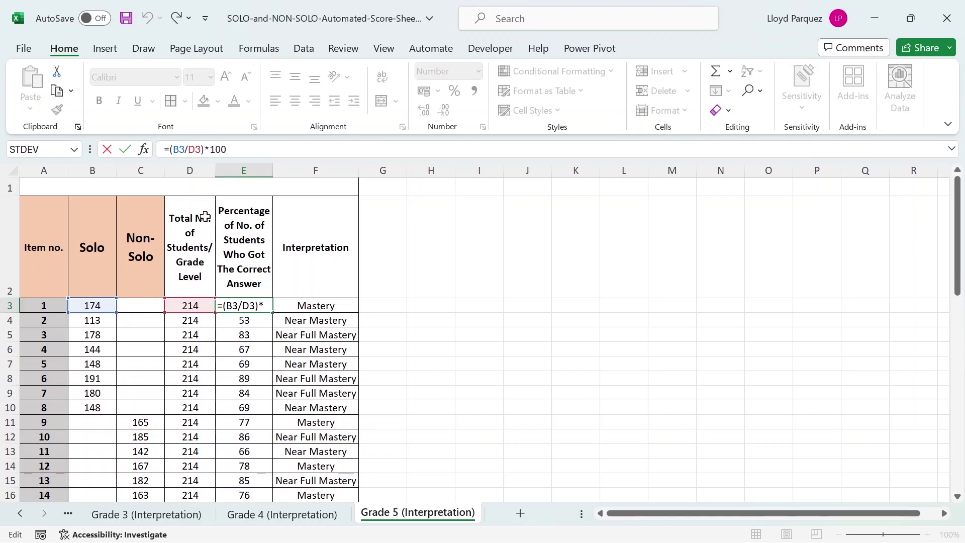
# Step: Close item 1's percentage formula and compare its student total, percentage and interpretation in cells D3, E3 and F3
pyautogui.click(201, 307)
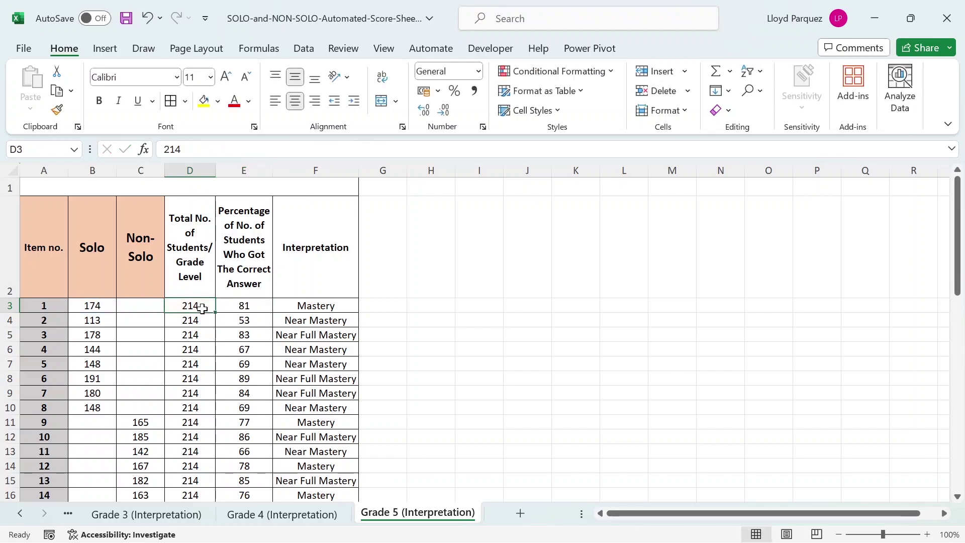
pyautogui.press('Return')
pyautogui.click(234, 305)
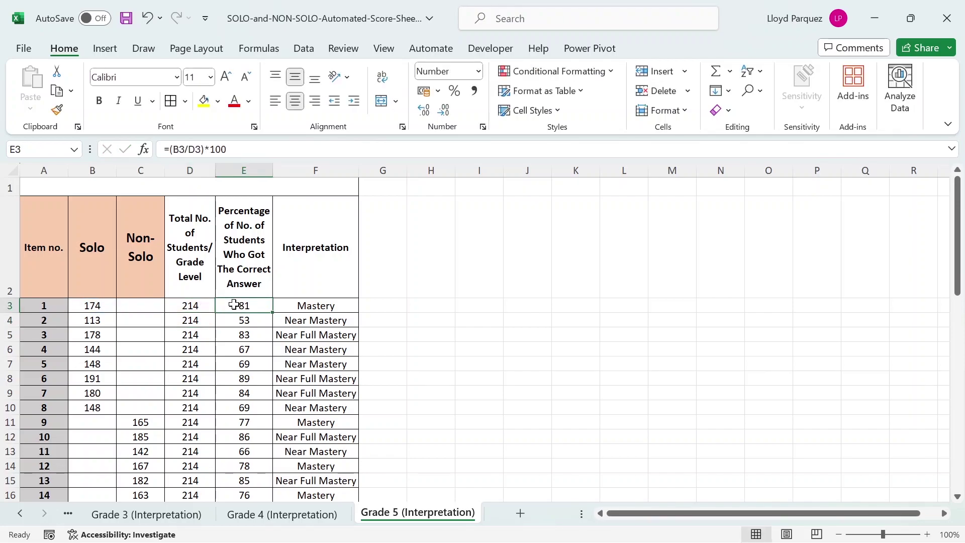
pyautogui.click(190, 306)
pyautogui.click(244, 306)
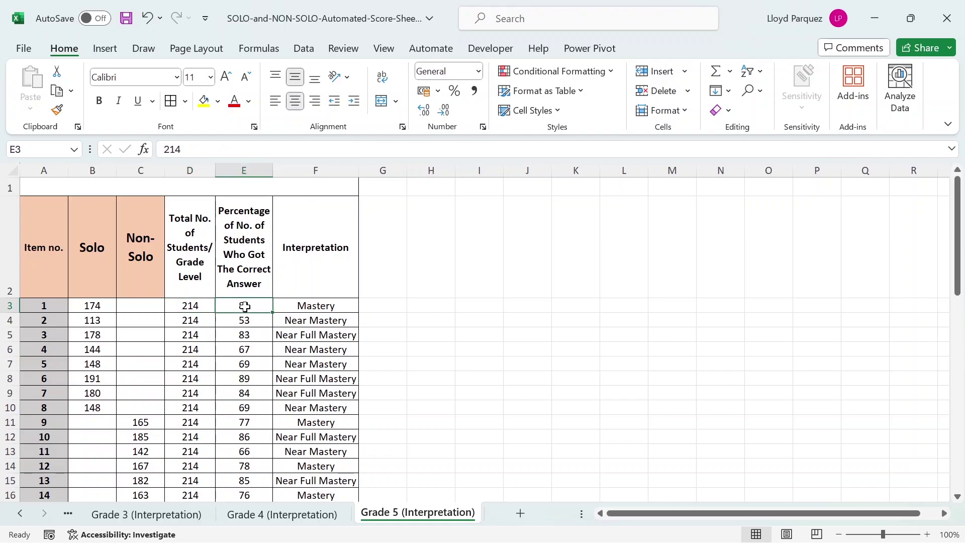
pyautogui.click(302, 305)
pyautogui.click(244, 306)
pyautogui.click(307, 305)
pyautogui.click(255, 304)
pyautogui.click(307, 304)
pyautogui.click(245, 296)
pyautogui.click(247, 305)
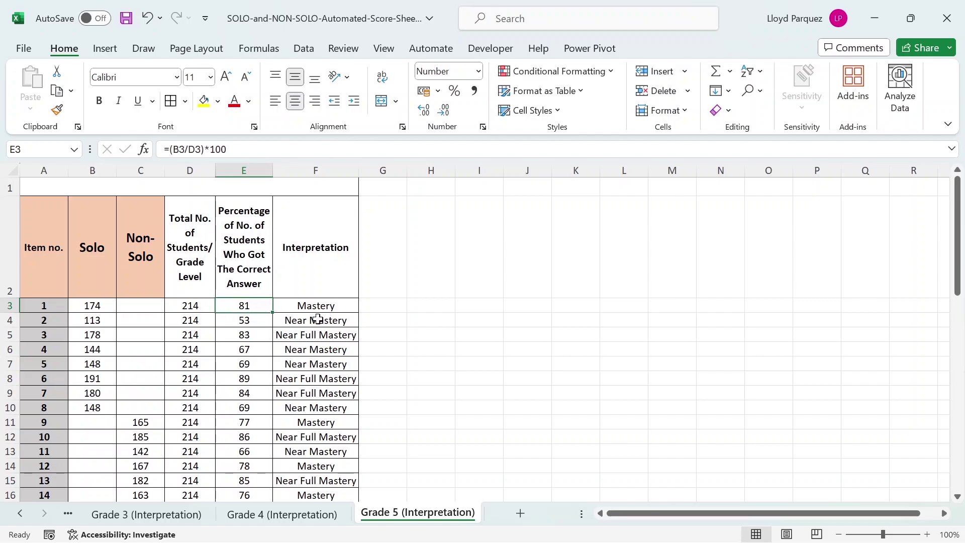
# Step: Fill the percentage formula of cell E3 down through E10 for the Solo items 1 to 8
pyautogui.moveTo(272, 319); pyautogui.dragTo(263, 407)
pyautogui.scroll(-2, 198, 376)
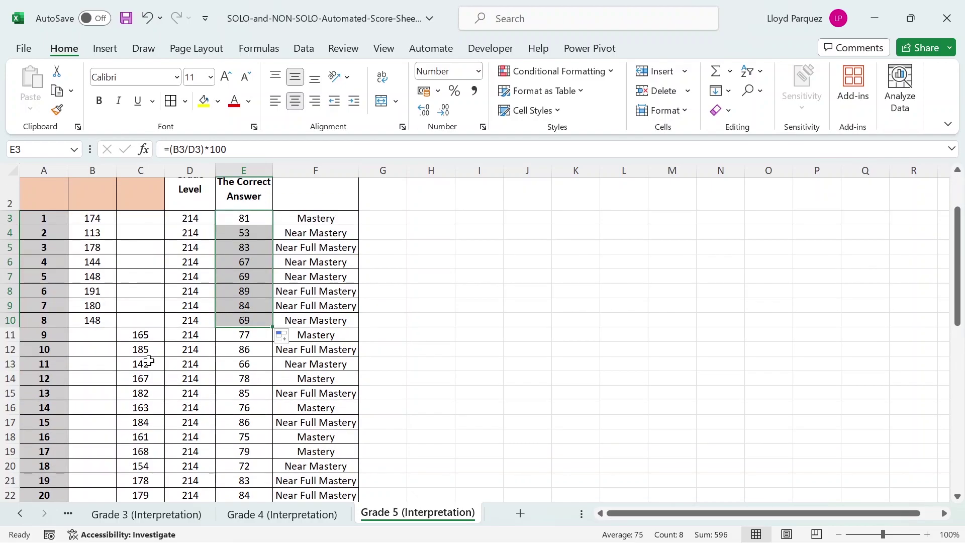
pyautogui.scroll(1, 128, 311)
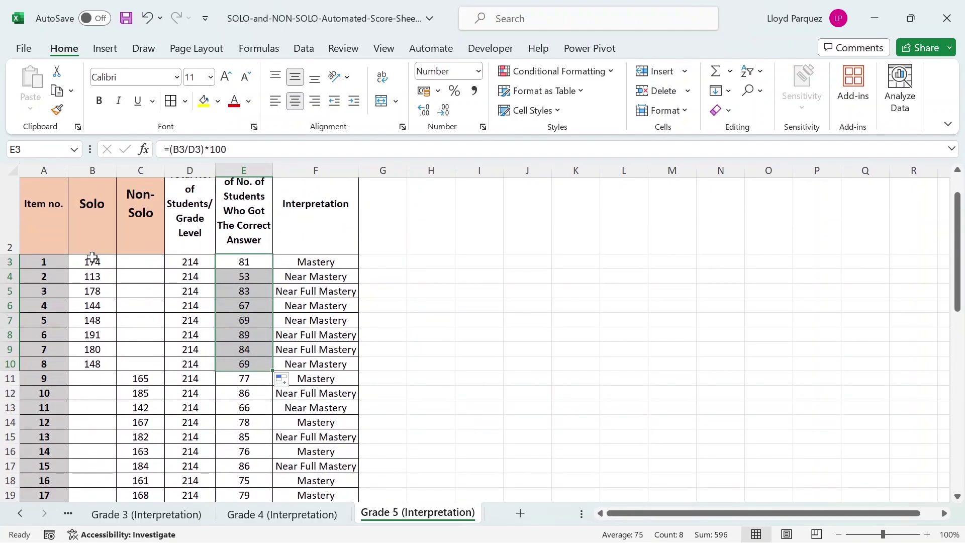
pyautogui.click(239, 263)
pyautogui.moveTo(273, 268); pyautogui.dragTo(265, 374)
pyautogui.scroll(-2, 266, 374)
# Step: Examine which cells the percentage formula of the first Non-Solo item, item 9, references in cell E11
pyautogui.click(143, 291)
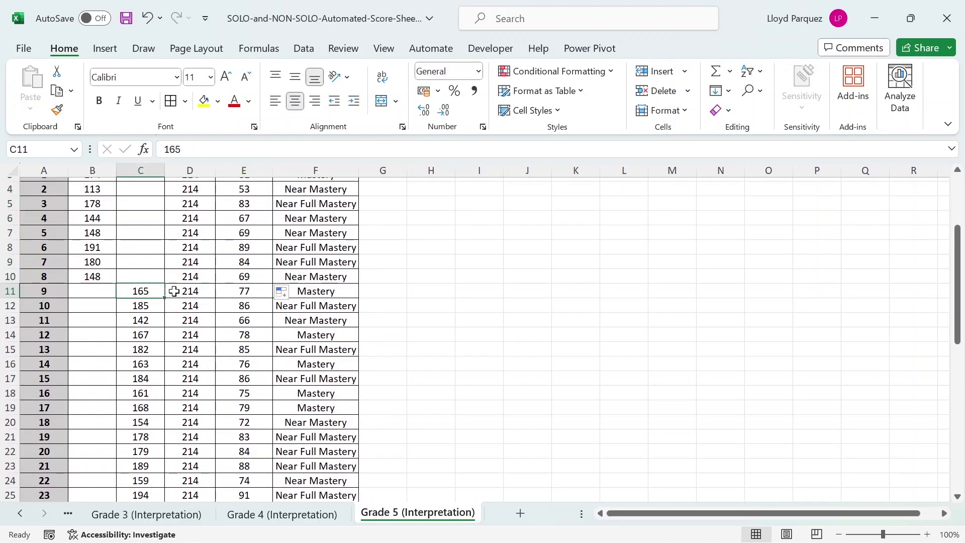
pyautogui.scroll(3, 170, 291)
pyautogui.scroll(-1, 175, 341)
pyautogui.scroll(-1, 175, 341)
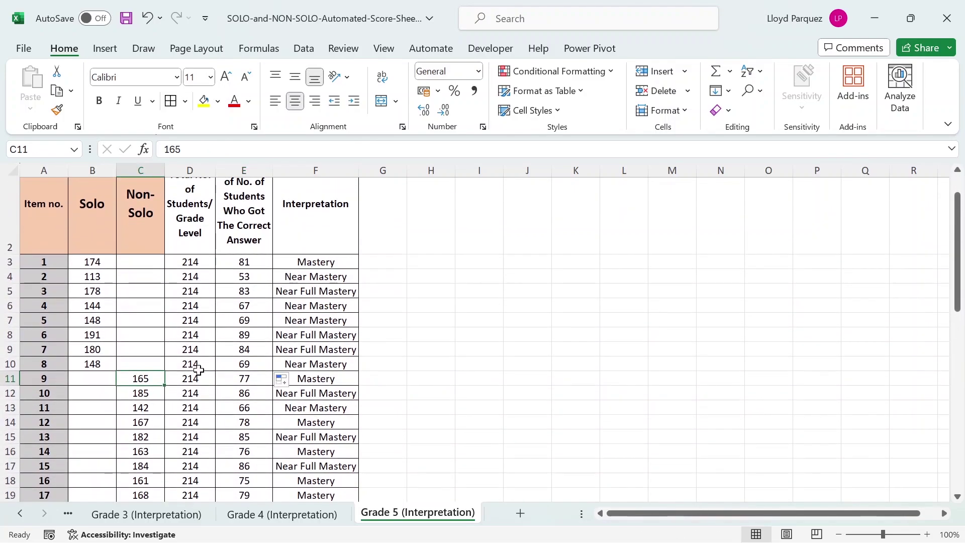
pyautogui.click(248, 377)
pyautogui.click(195, 150)
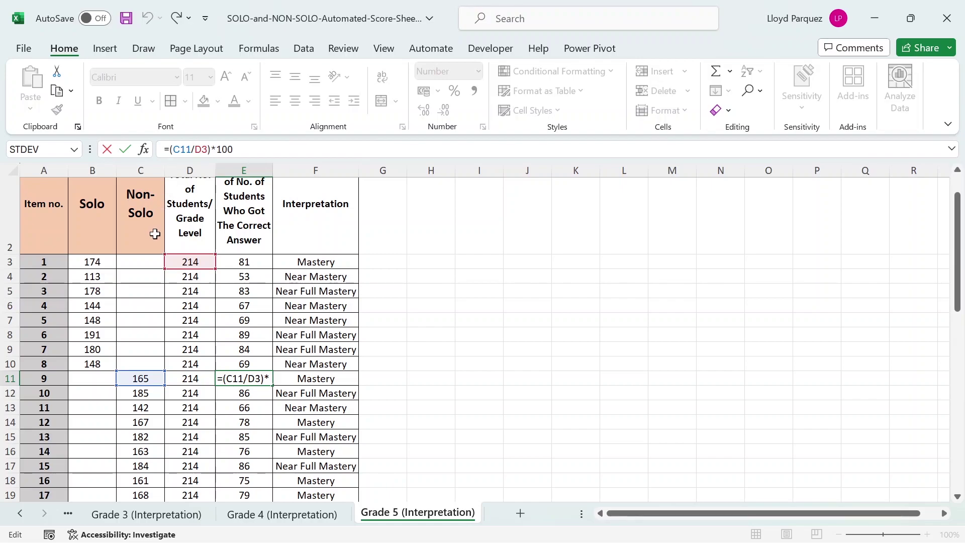
pyautogui.scroll(1, 149, 243)
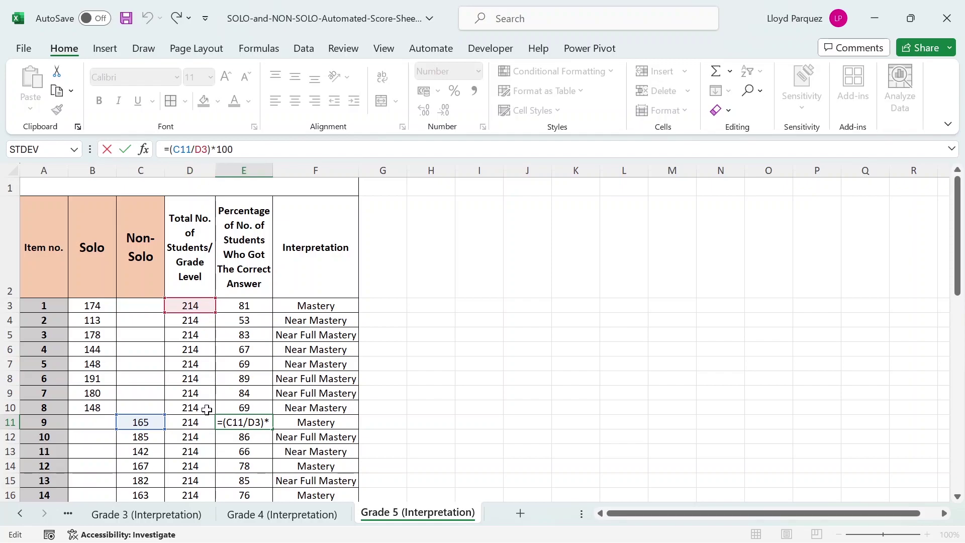
pyautogui.press('Return')
# Step: Fill the percentage formula of cell E11 down through E36 for the Non-Solo items 9 to 34
pyautogui.click(243, 423)
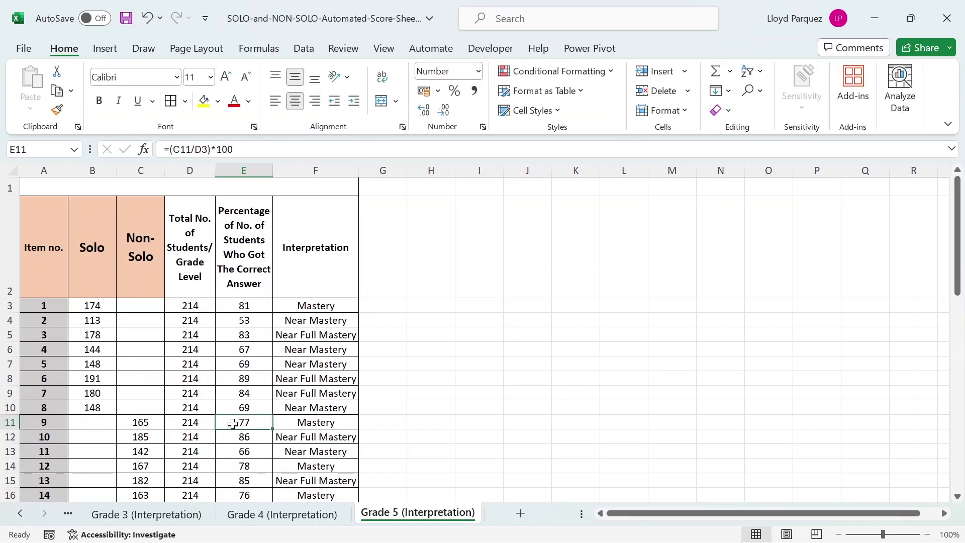
pyautogui.moveTo(271, 428); pyautogui.dragTo(265, 295)
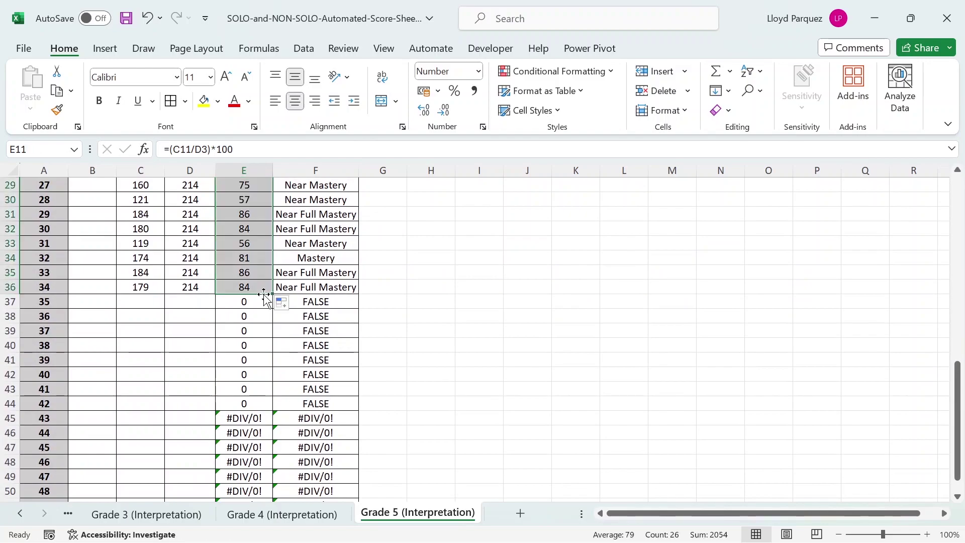
pyautogui.scroll(1, 438, 285)
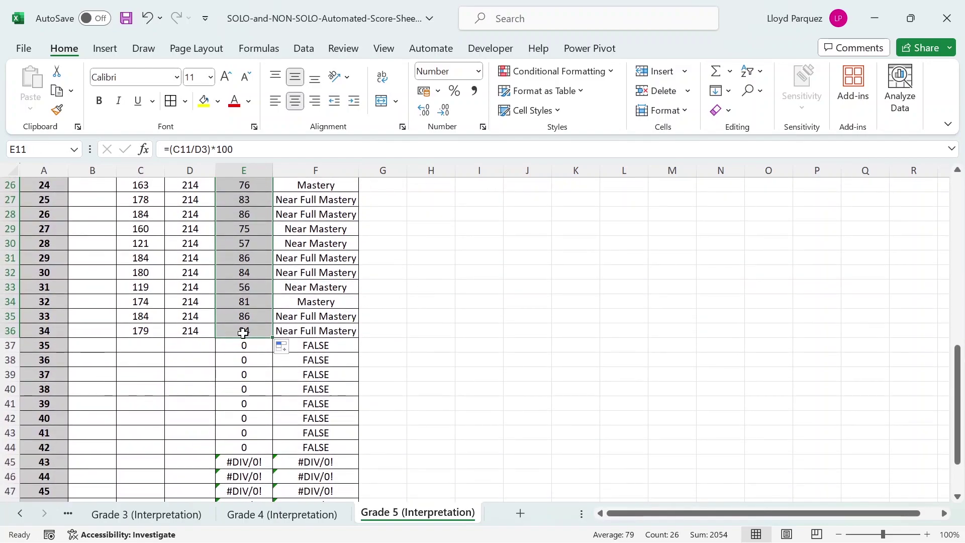
pyautogui.scroll(3, 367, 327)
pyautogui.click(427, 344)
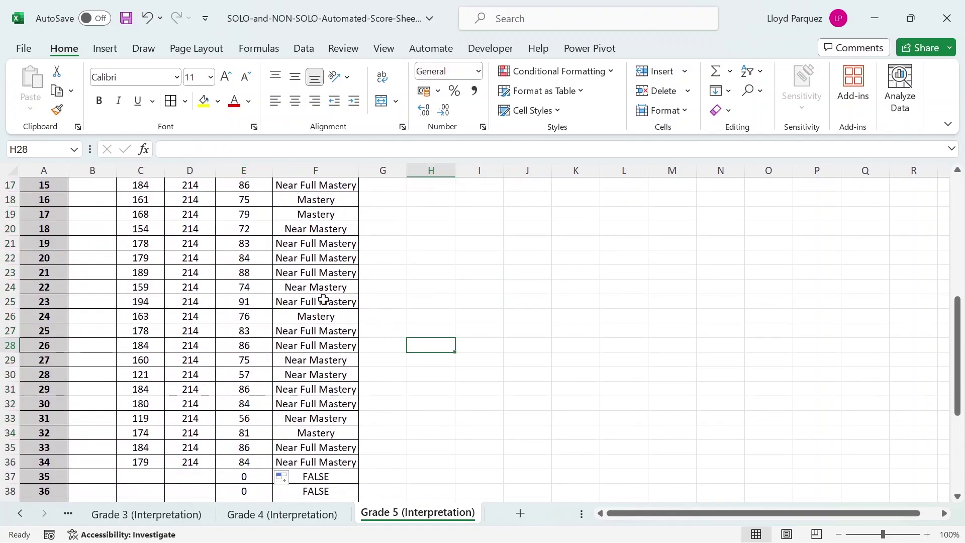
# Step: Check the interpretation and percentage of item 11 in cells F13 and E13
pyautogui.scroll(3, 323, 299)
pyautogui.scroll(2, 300, 280)
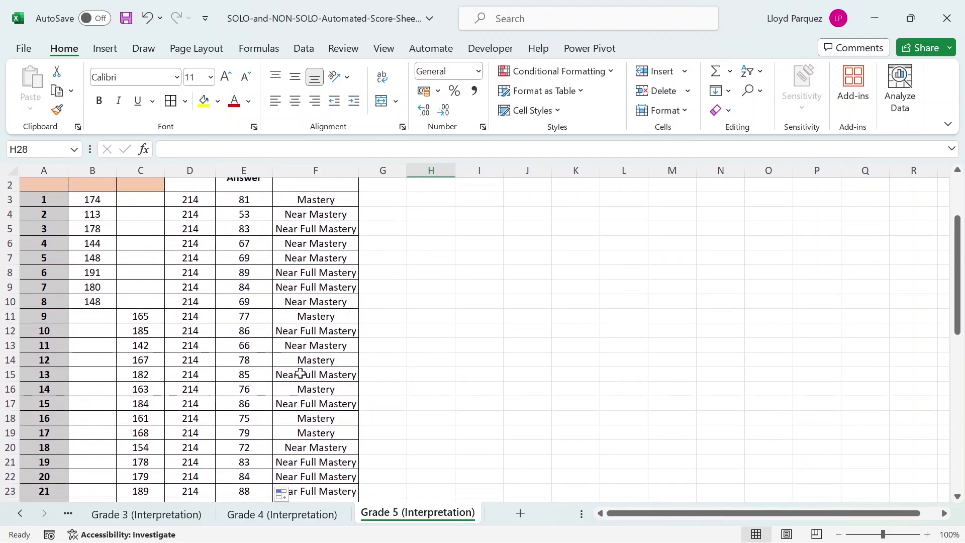
pyautogui.click(292, 346)
pyautogui.click(243, 346)
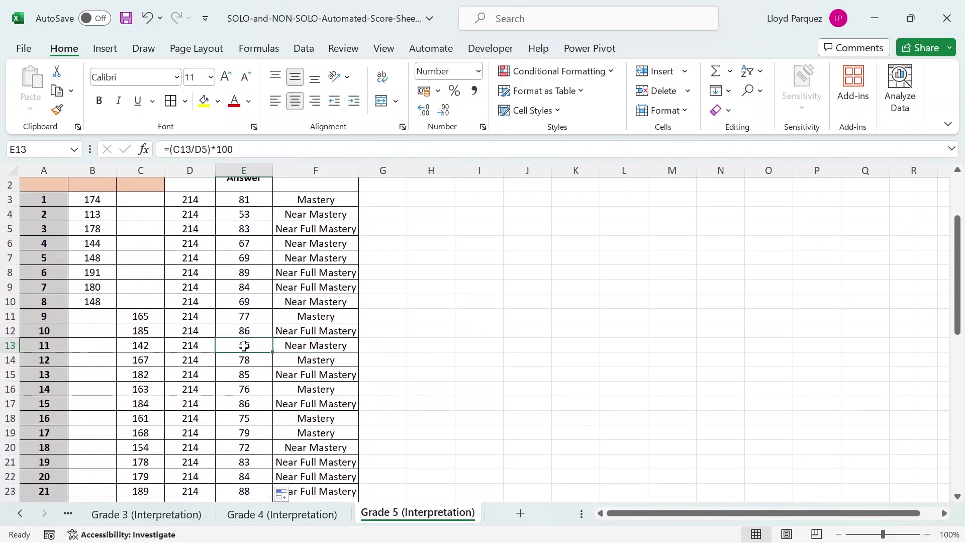
pyautogui.scroll(1, 243, 346)
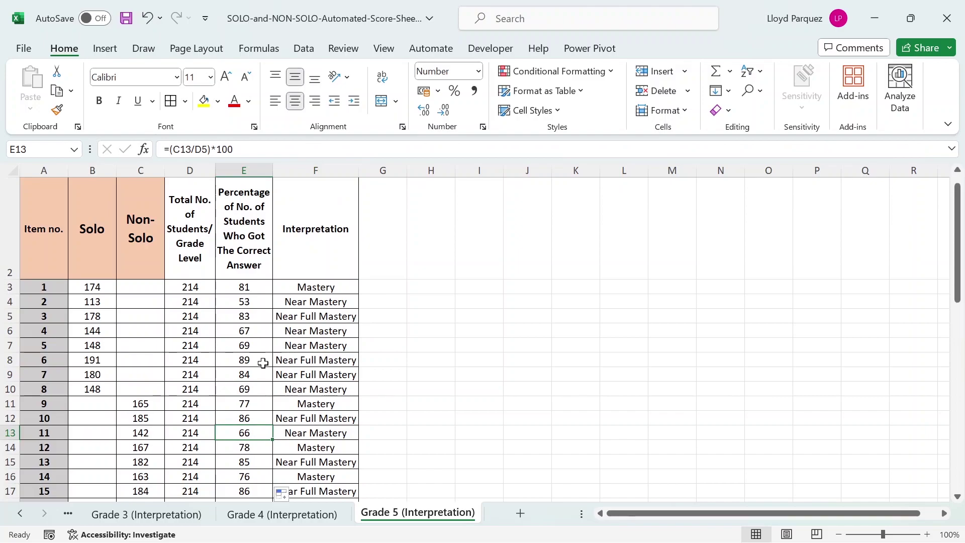
pyautogui.scroll(1, 263, 363)
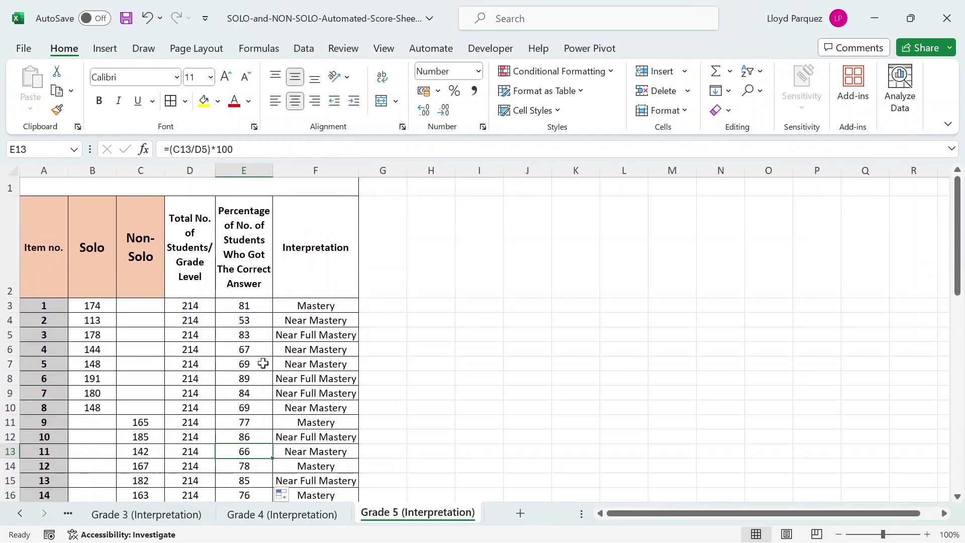
# Step: Set the Non-Solo count of item 11 in cell C13 to 189 and check its percentage and interpretation
pyautogui.scroll(-1, 263, 362)
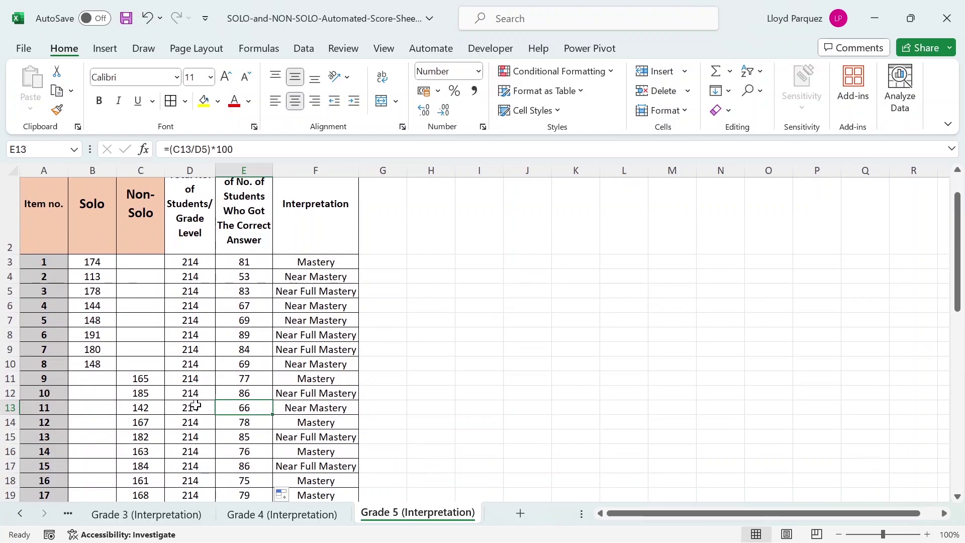
pyautogui.click(146, 409)
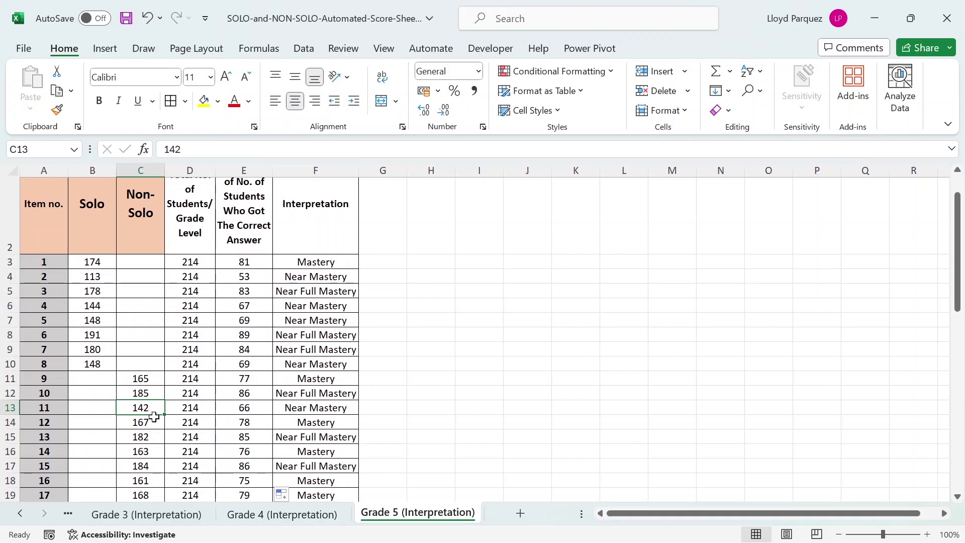
pyautogui.write('1')
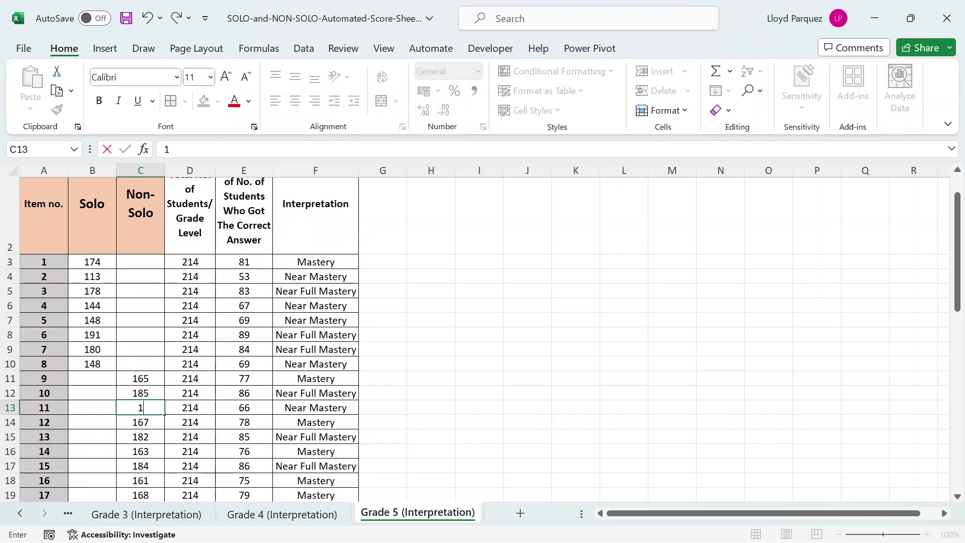
pyautogui.write('89')
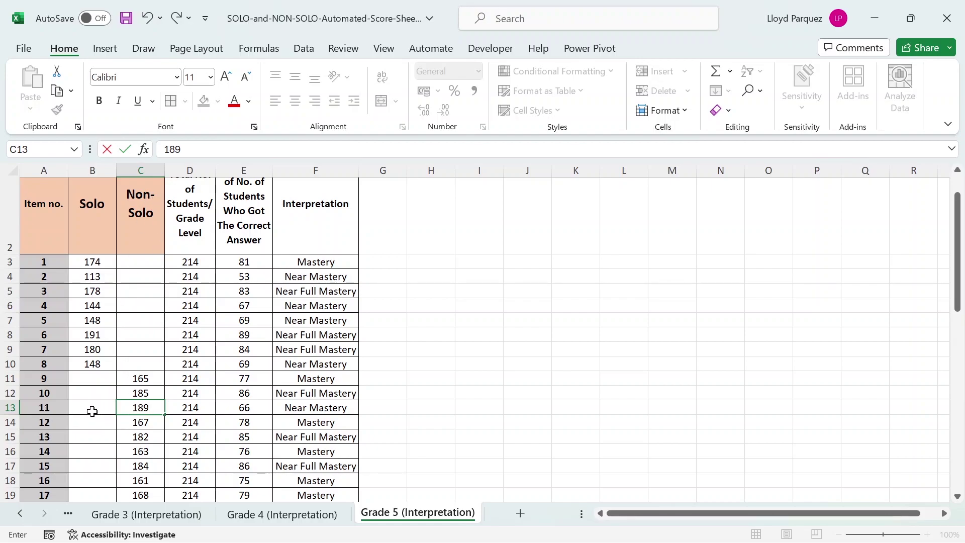
pyautogui.hotkey('ctrl', 'Return')
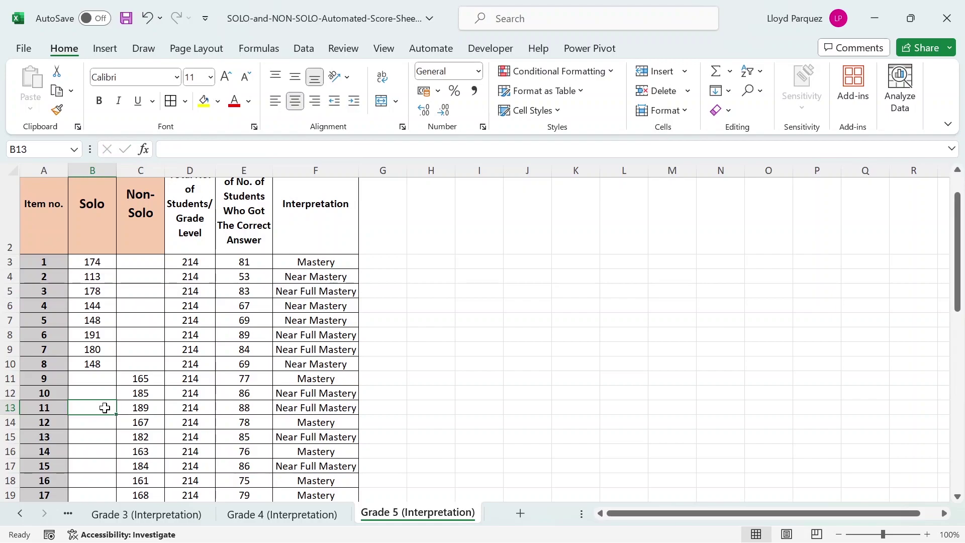
pyautogui.click(255, 411)
pyautogui.click(290, 407)
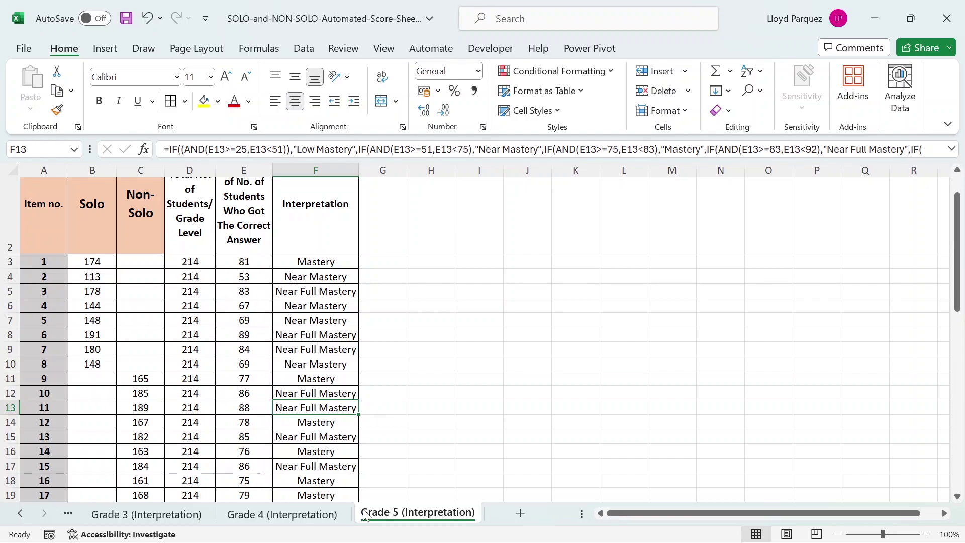
# Step: View the Consolidation of Item Analysis, Grade 3 and Grade 4 interpretation sheets, and return to the Grade 5 (Interpretation) sheet
pyautogui.click(68, 512)
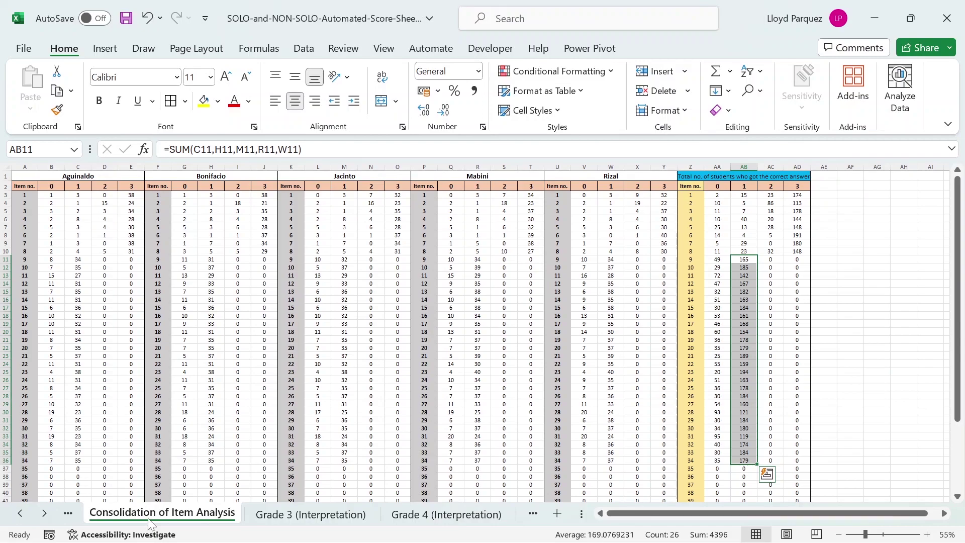
pyautogui.click(282, 522)
pyautogui.click(408, 519)
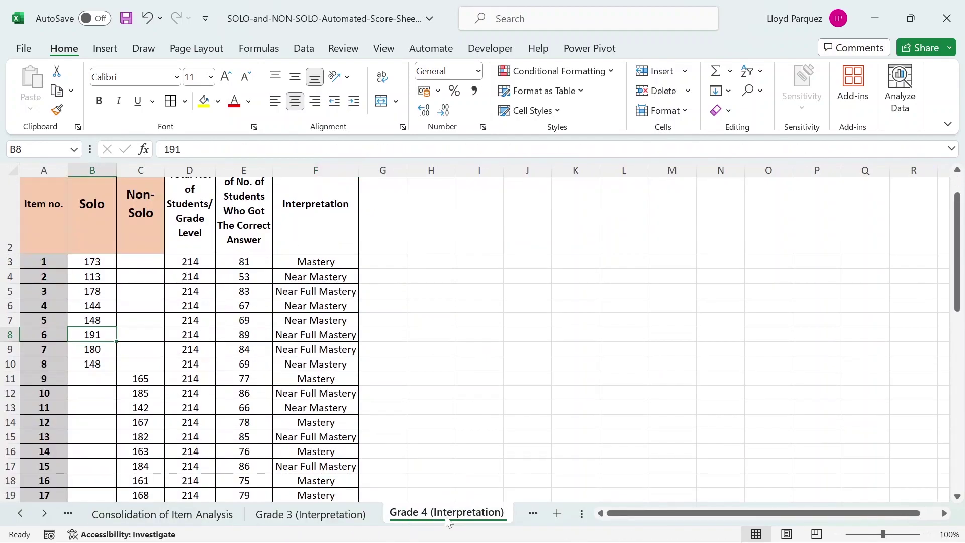
pyautogui.click(522, 514)
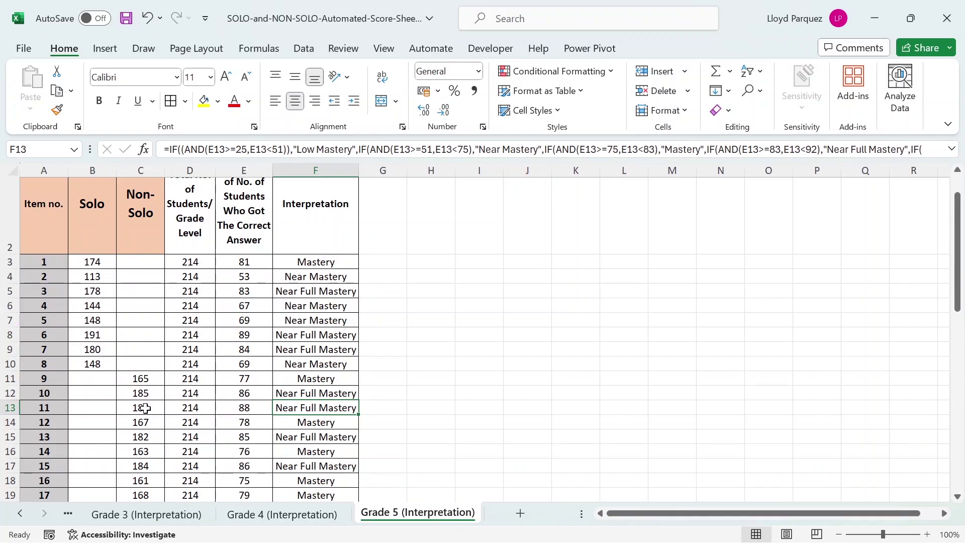
# Step: Look through the counts, student totals, percentages and interpretations of all items on the Grade 5 sheet
pyautogui.scroll(-3, 143, 407)
pyautogui.scroll(-1, 144, 441)
pyautogui.scroll(-1, 143, 441)
pyautogui.scroll(5, 143, 438)
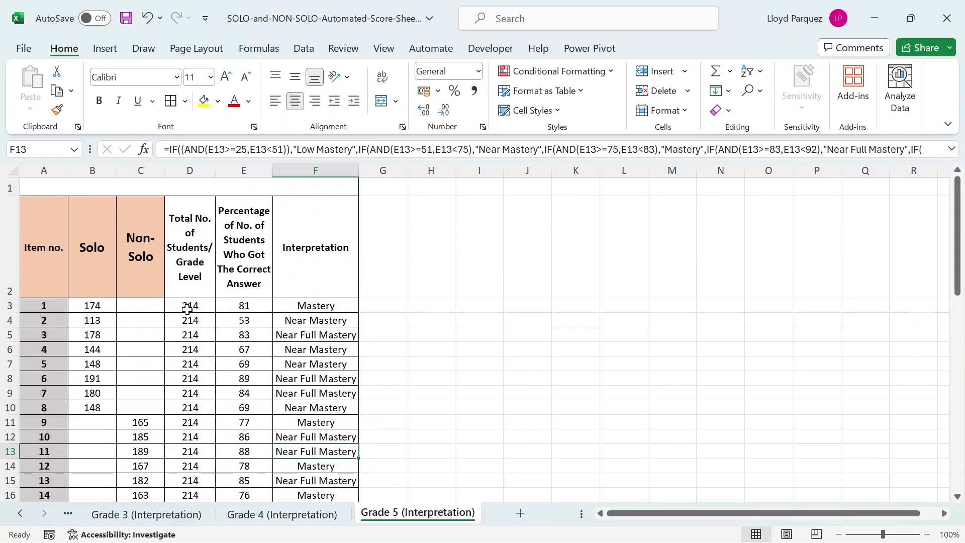
pyautogui.scroll(-2, 189, 384)
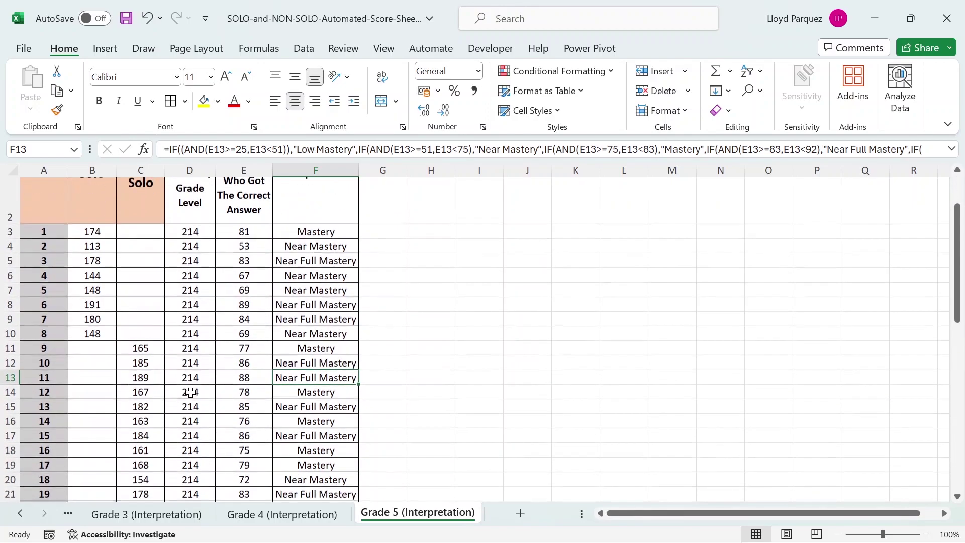
pyautogui.scroll(-3, 191, 393)
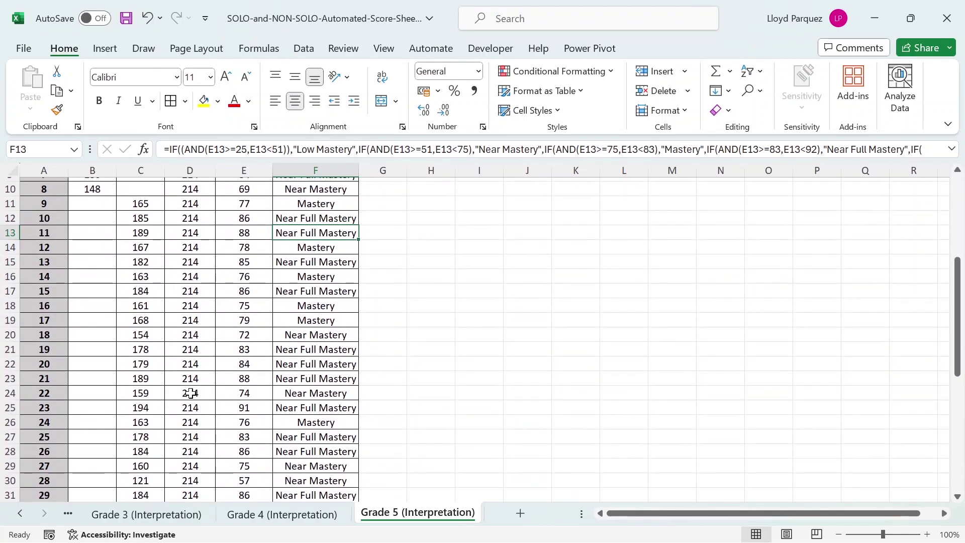
pyautogui.scroll(3, 190, 393)
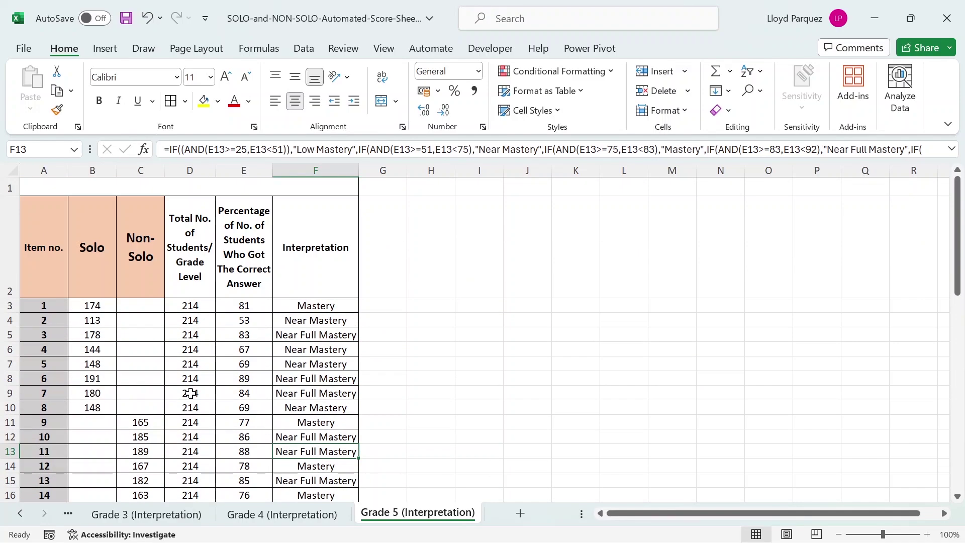
pyautogui.scroll(-1, 190, 393)
pyautogui.scroll(-1, 191, 393)
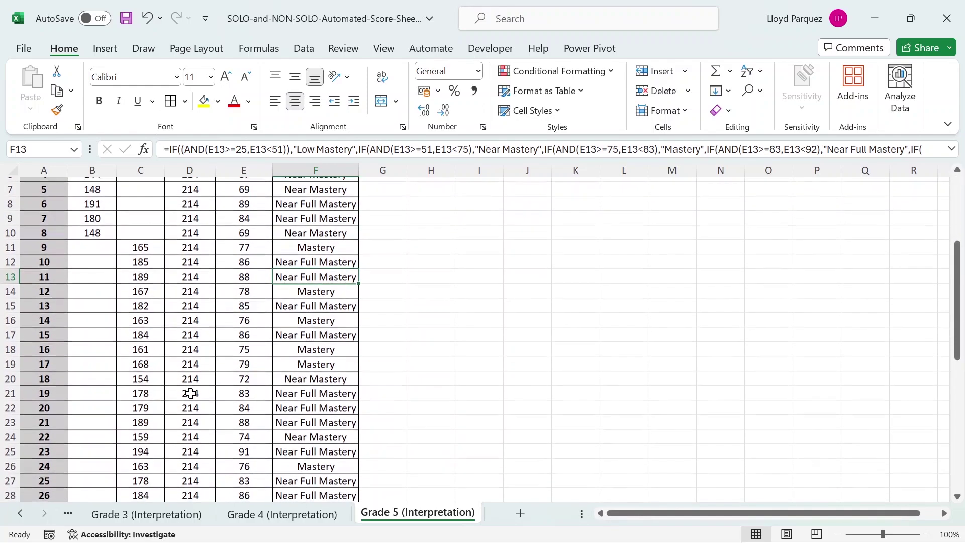
pyautogui.scroll(1, 190, 392)
pyautogui.scroll(1, 191, 393)
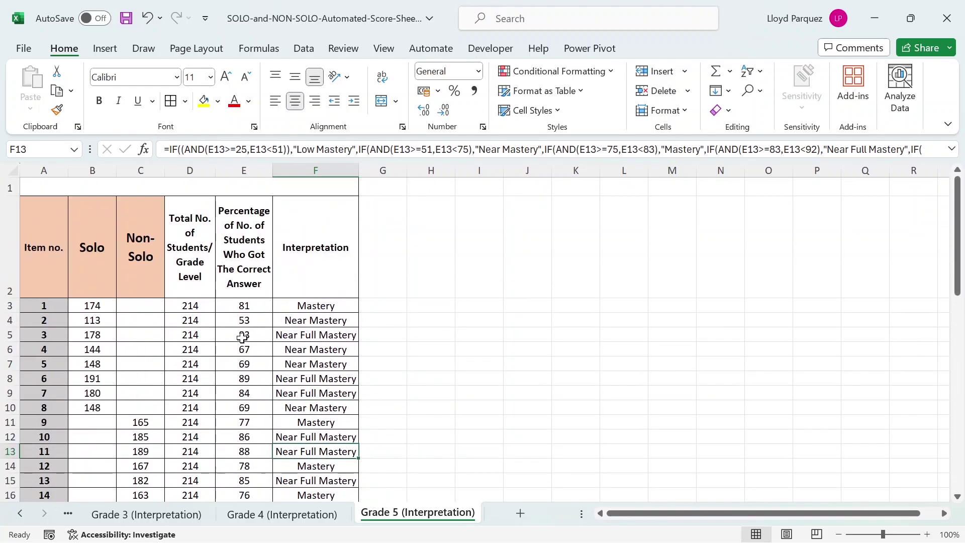
# Step: Examine each part of item 1's percentage formula in cell E3 and close it without changes
pyautogui.click(242, 311)
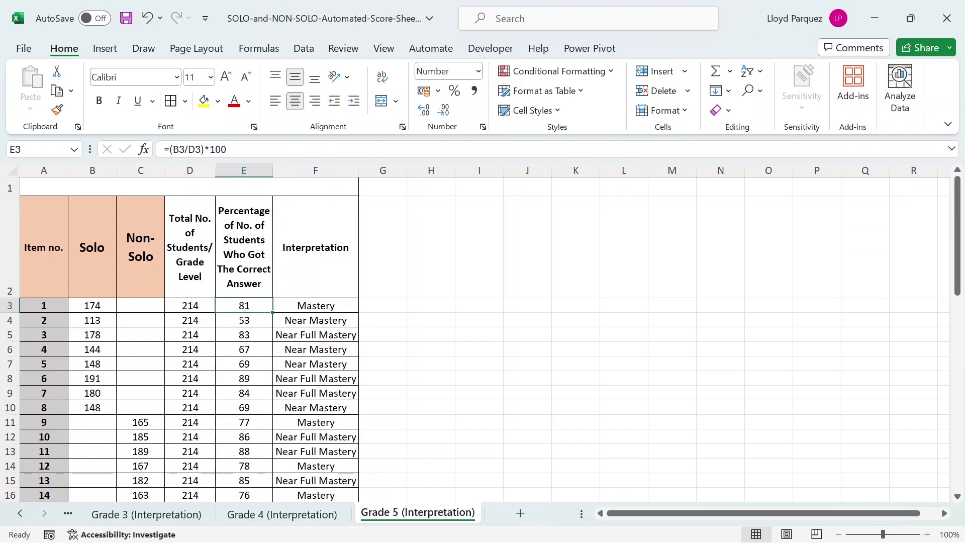
pyautogui.press('F2')
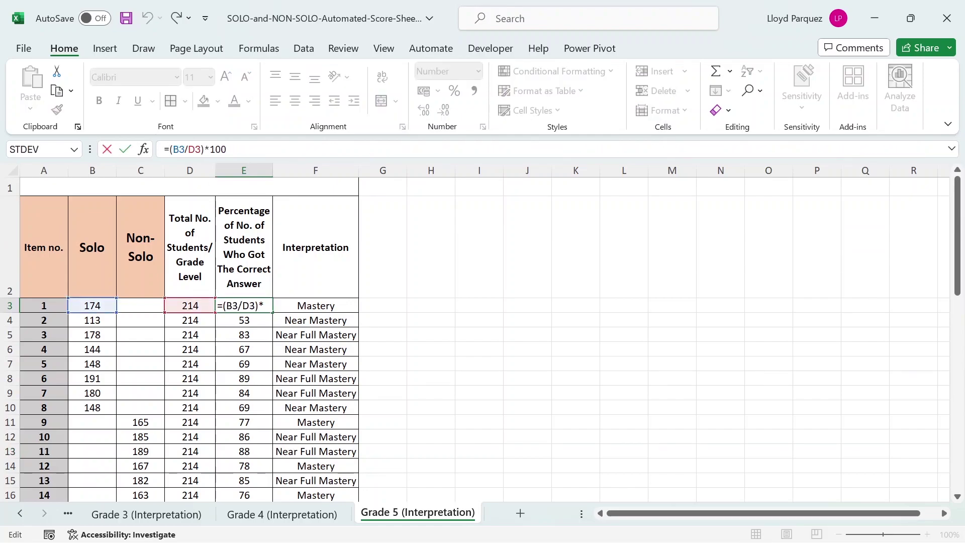
pyautogui.click(188, 150)
pyautogui.click(179, 150)
pyautogui.click(196, 149)
pyautogui.click(227, 149)
pyautogui.press('Return')
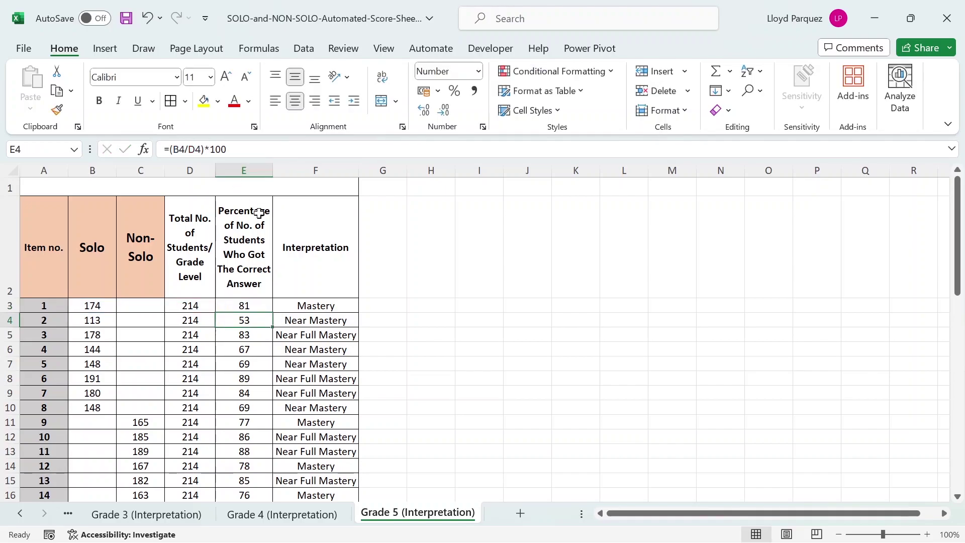
# Step: Inspect the interpretation formula of item 1 in cell F3 and save the workbook
pyautogui.click(297, 305)
pyautogui.scroll(-1, 324, 342)
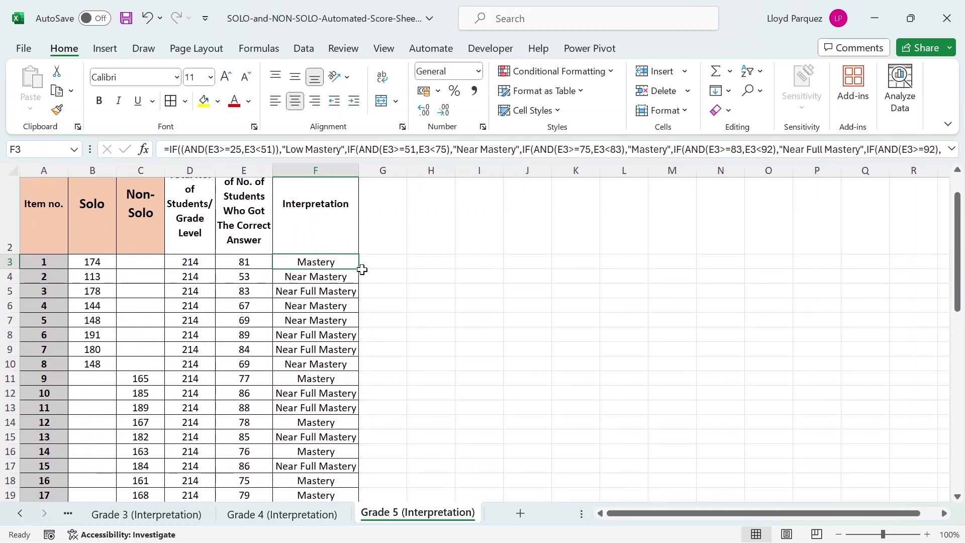
pyautogui.scroll(-2, 347, 336)
pyautogui.scroll(3, 345, 335)
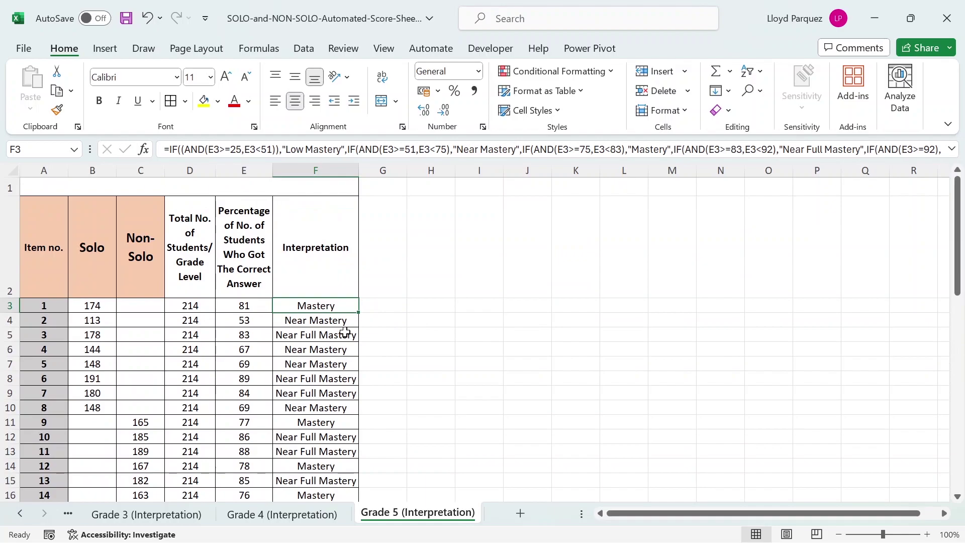
pyautogui.hotkey('ctrl', 's')
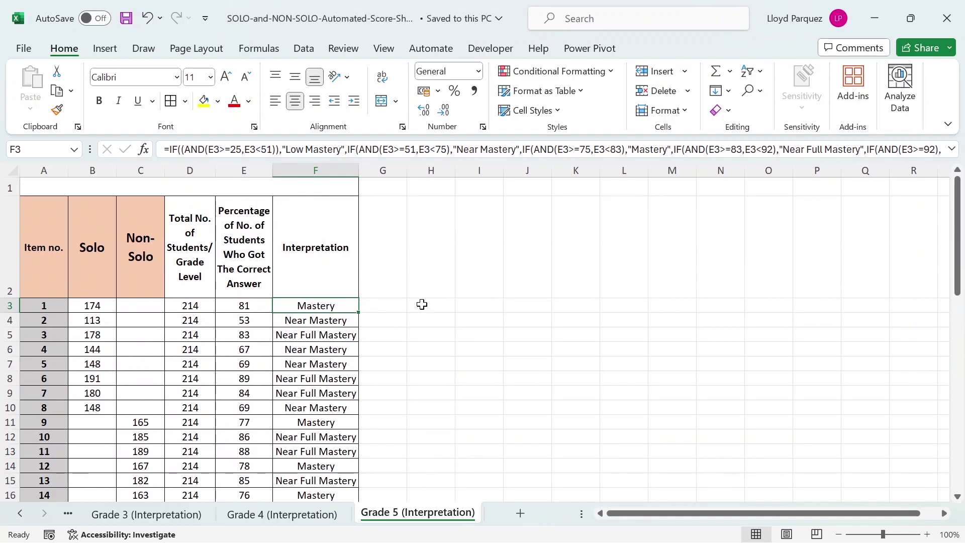